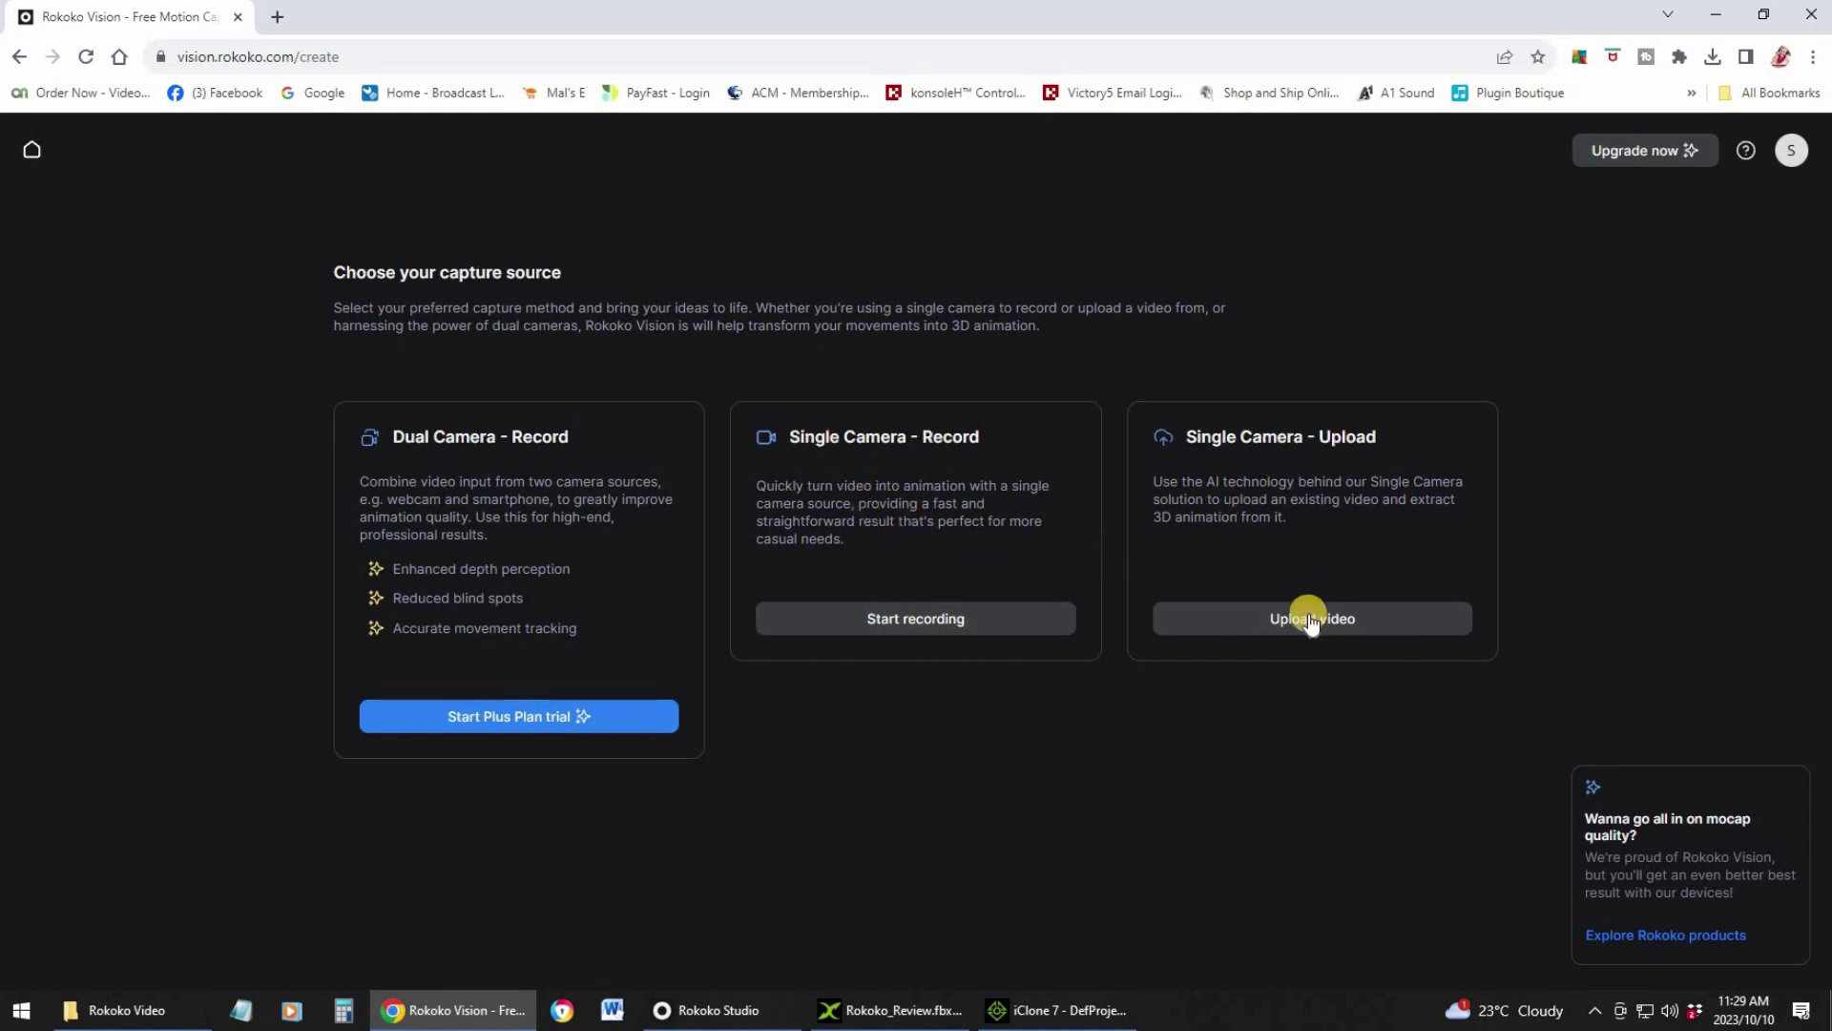
Step: Upload Rokoko.mp4 from the Rokoko Video folder into Rokoko Vision's single-camera drop zone
{"action": "left_click", "coordinate": [1378, 500]}
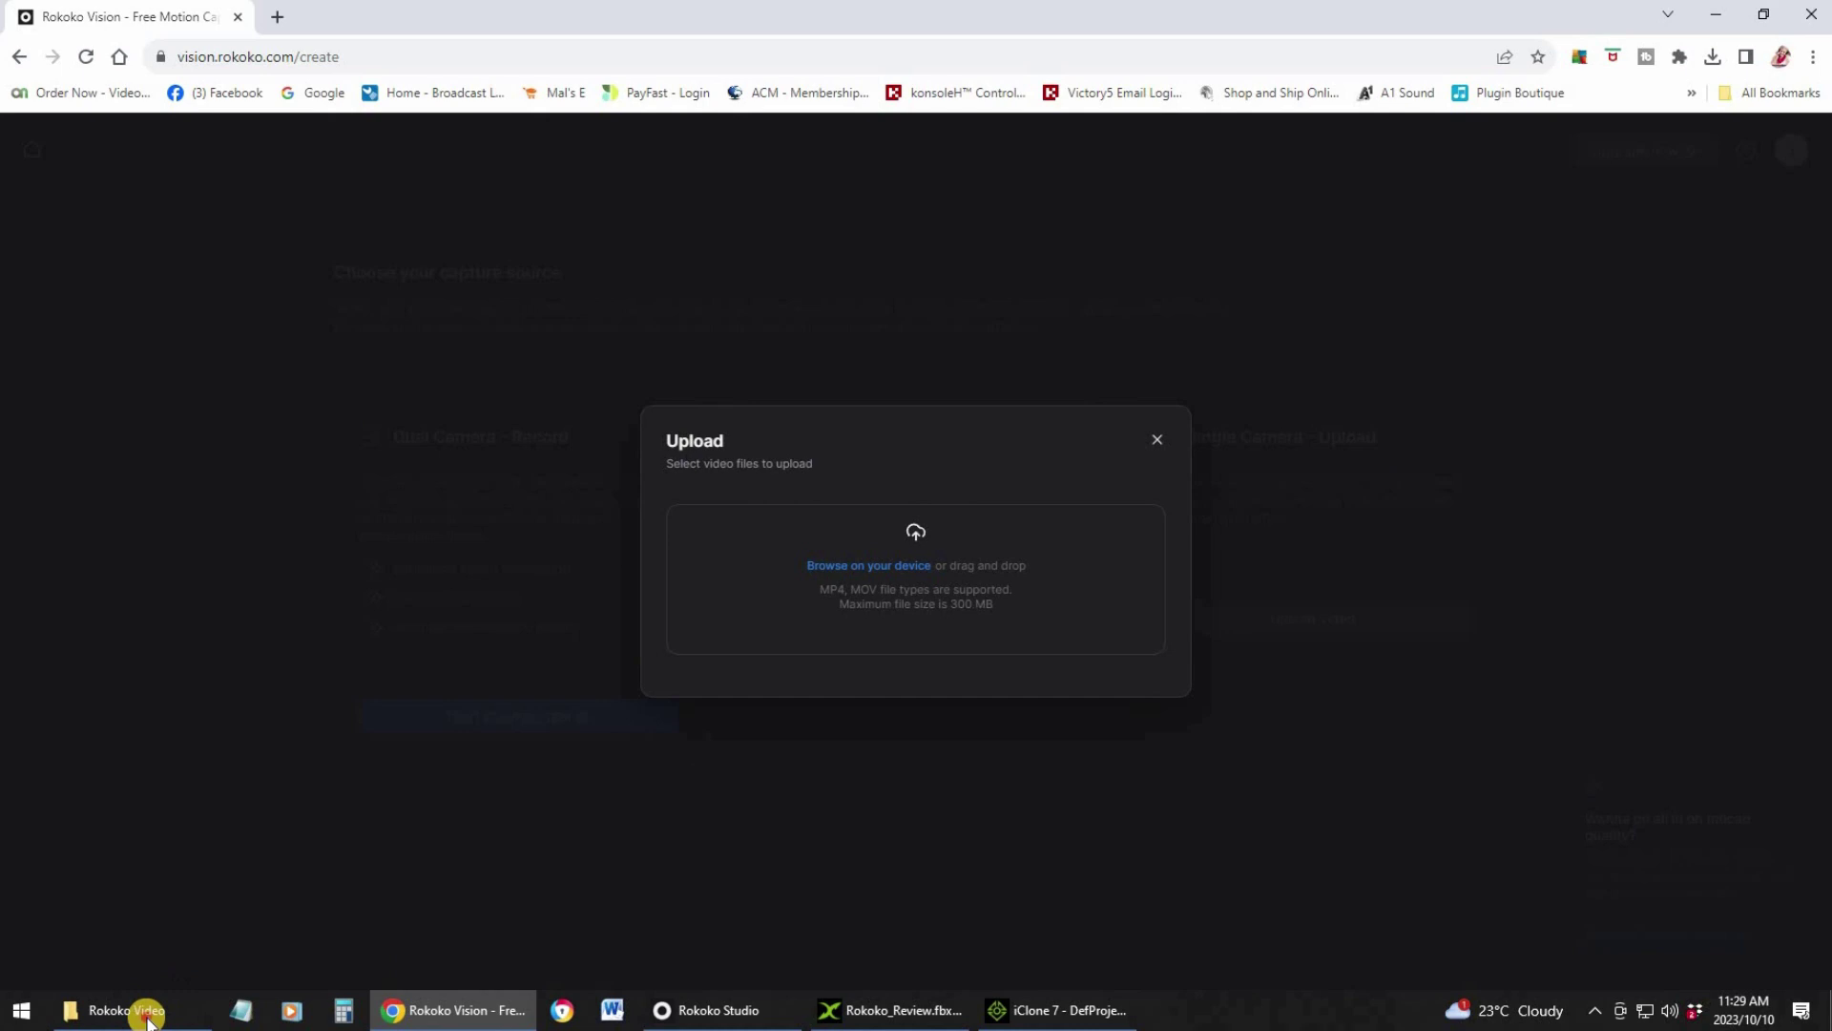
{"action": "left_click", "coordinate": [194, 1007]}
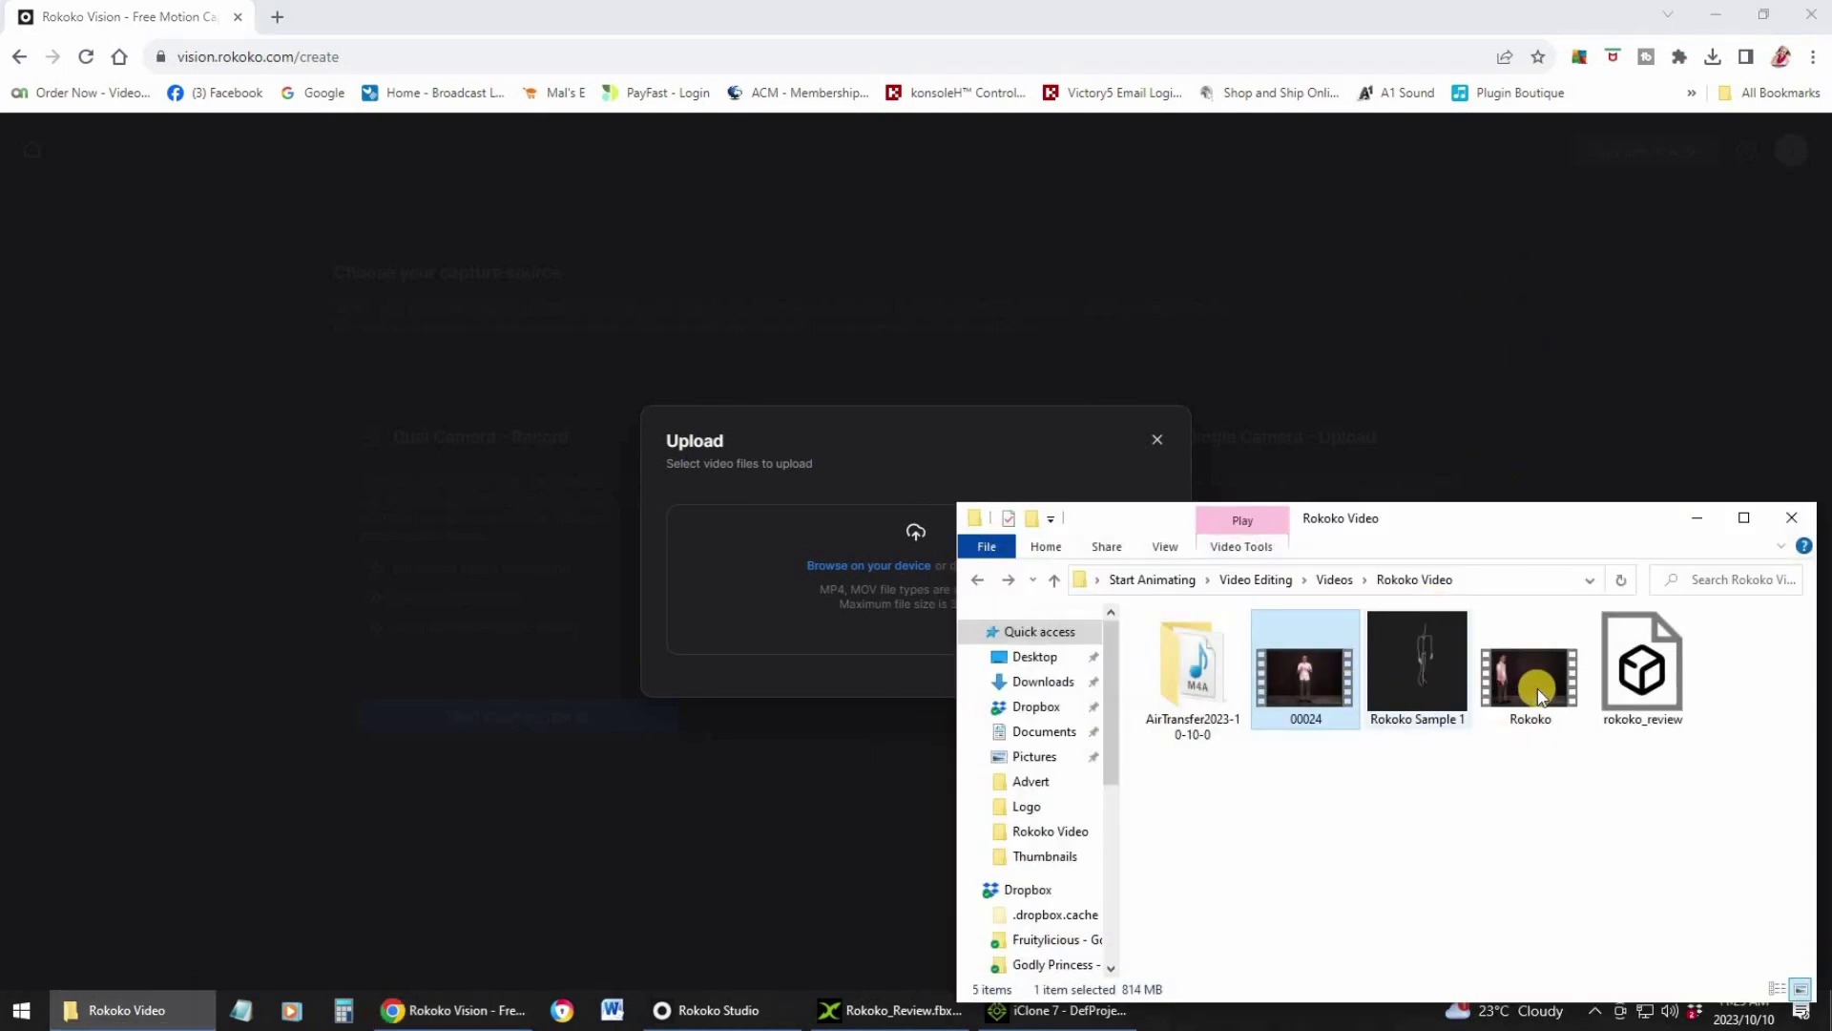
{"action": "left_click_drag", "start_coordinate": [1527, 672], "coordinate": [833, 558]}
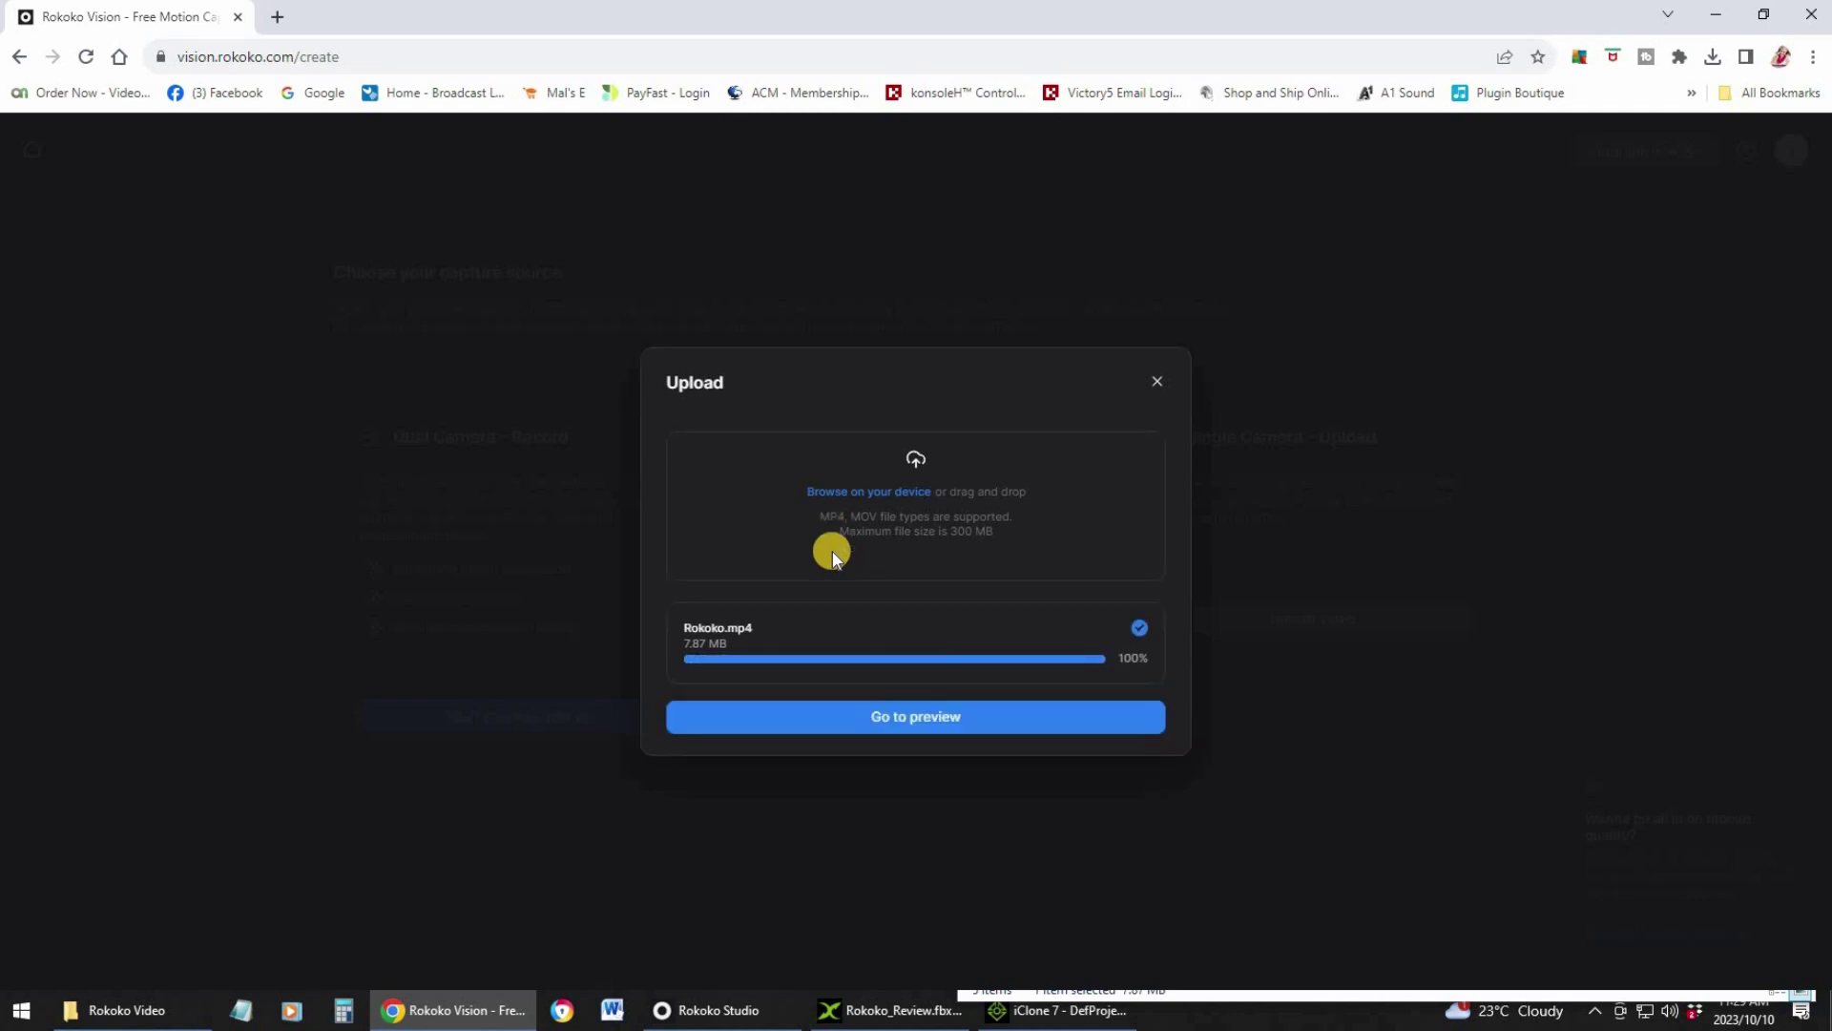
Step: Go to the preview of the uploaded video and let the 12-second scene generate
{"action": "left_click", "coordinate": [936, 723]}
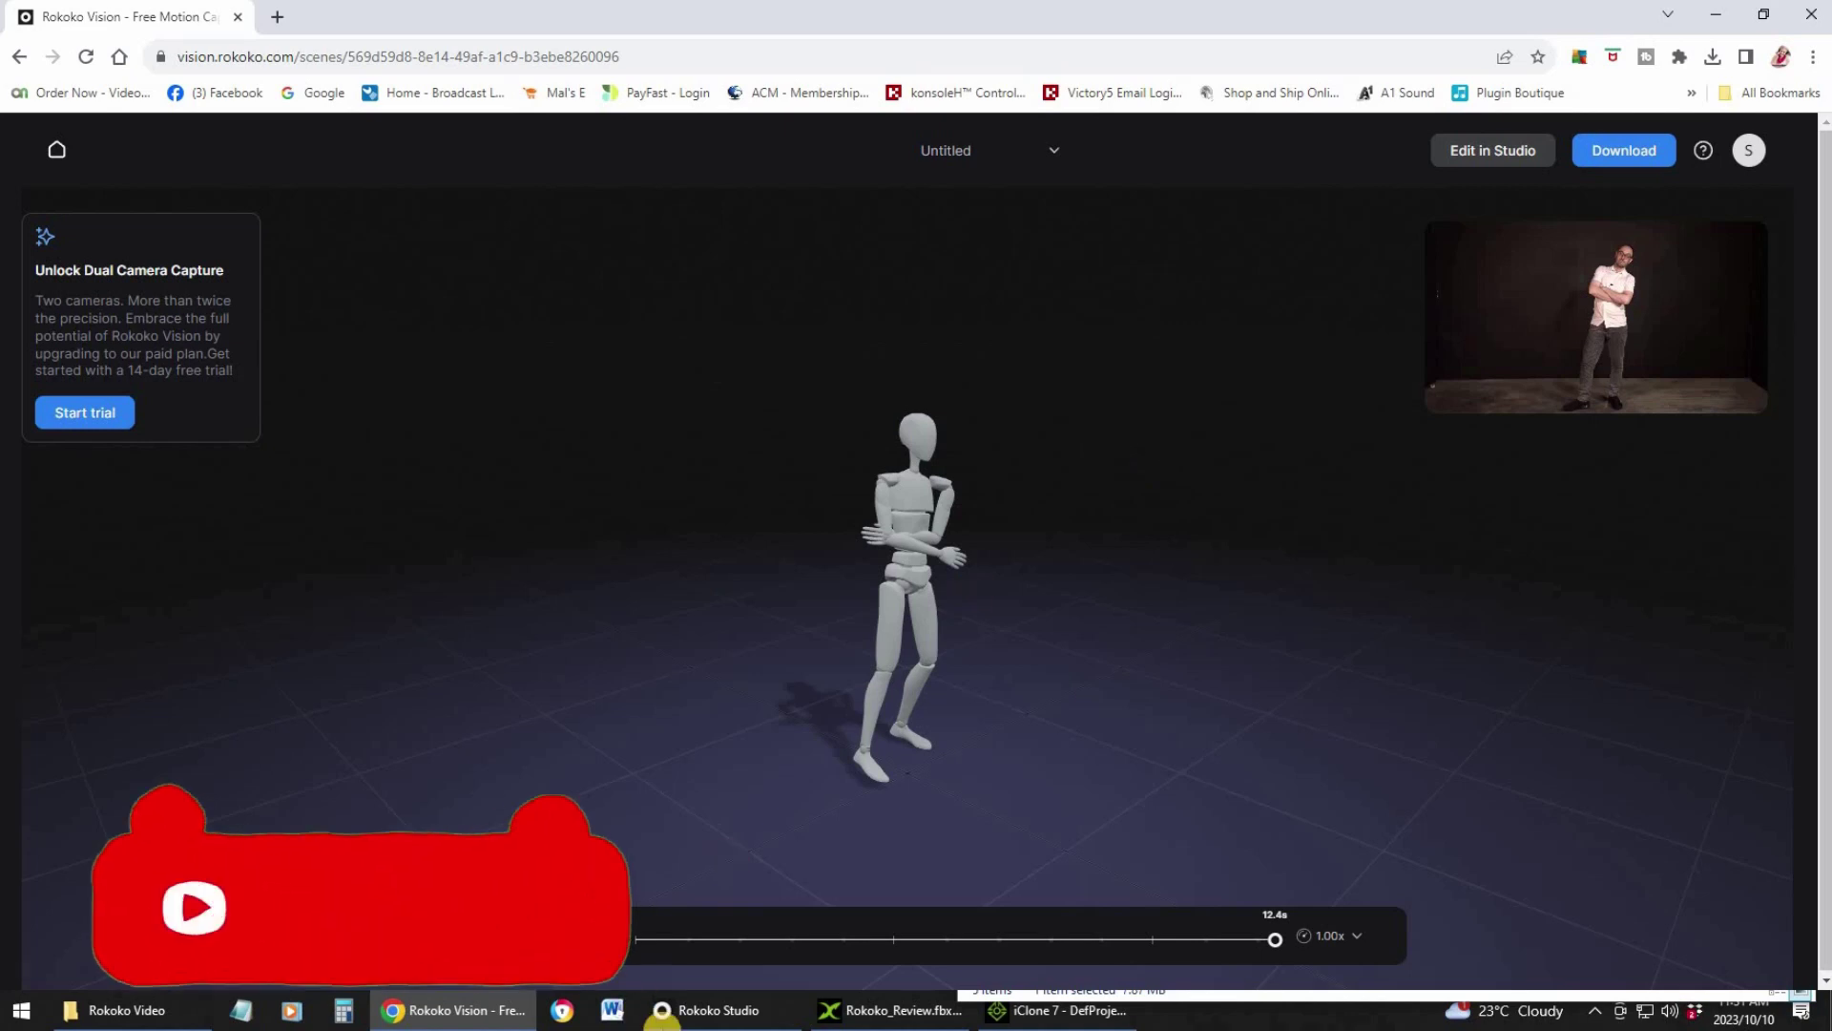
Step: Bring the Rokoko Studio window to the front while the preview loads
{"action": "left_click", "coordinate": [697, 1013]}
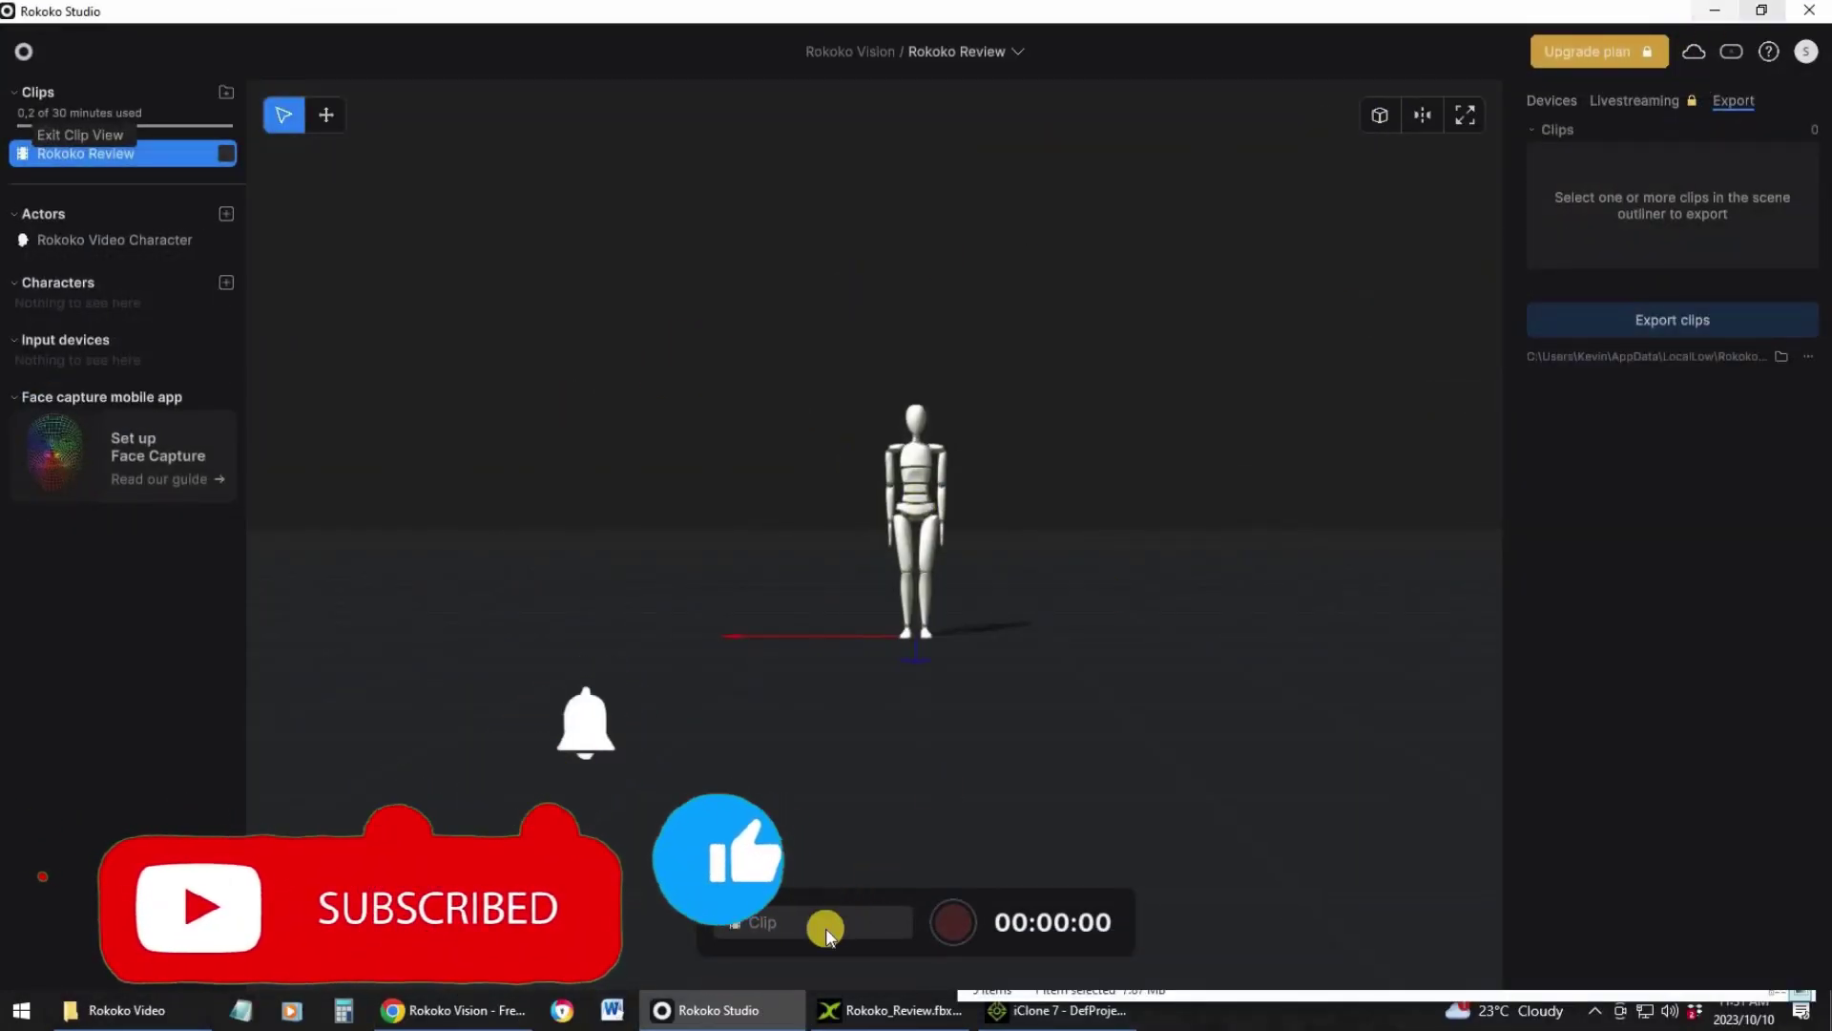
Step: Send the Rokoko Vision capture to Rokoko Studio with Edit in Studio, allowing the browser prompt
{"action": "key", "text": "alt+Tab"}
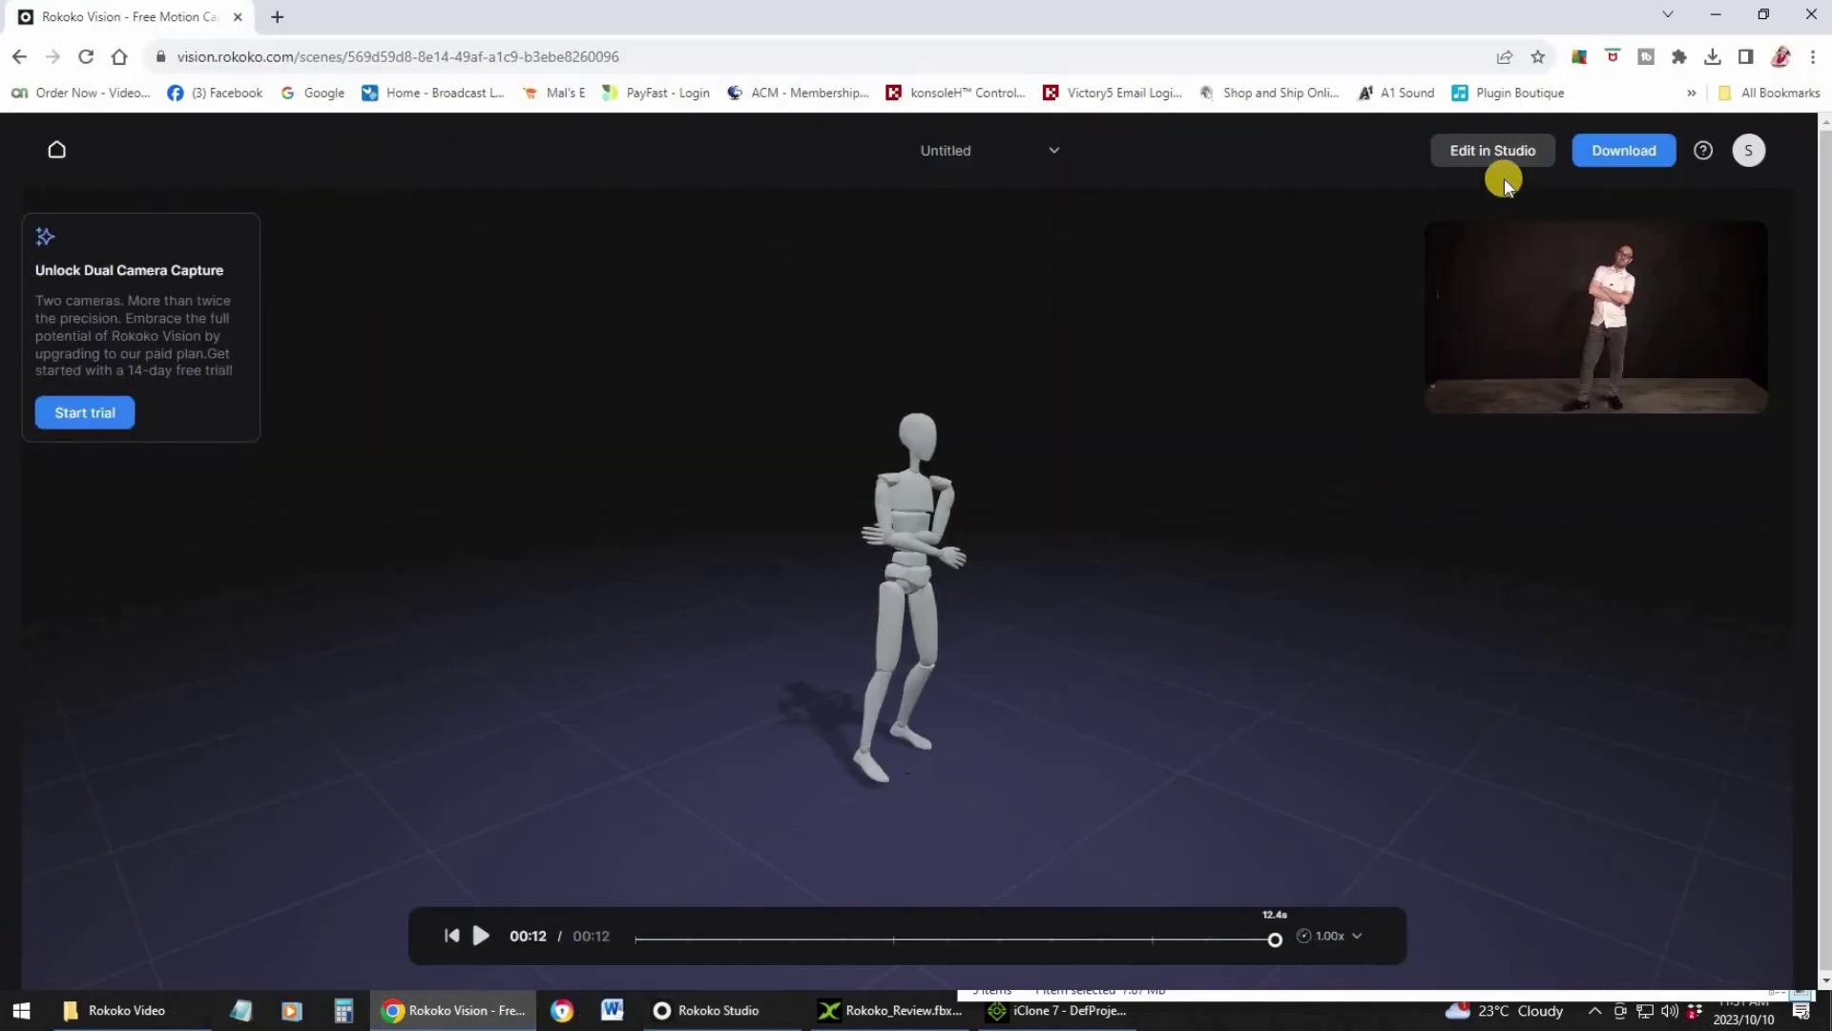
{"action": "left_click", "coordinate": [1494, 153]}
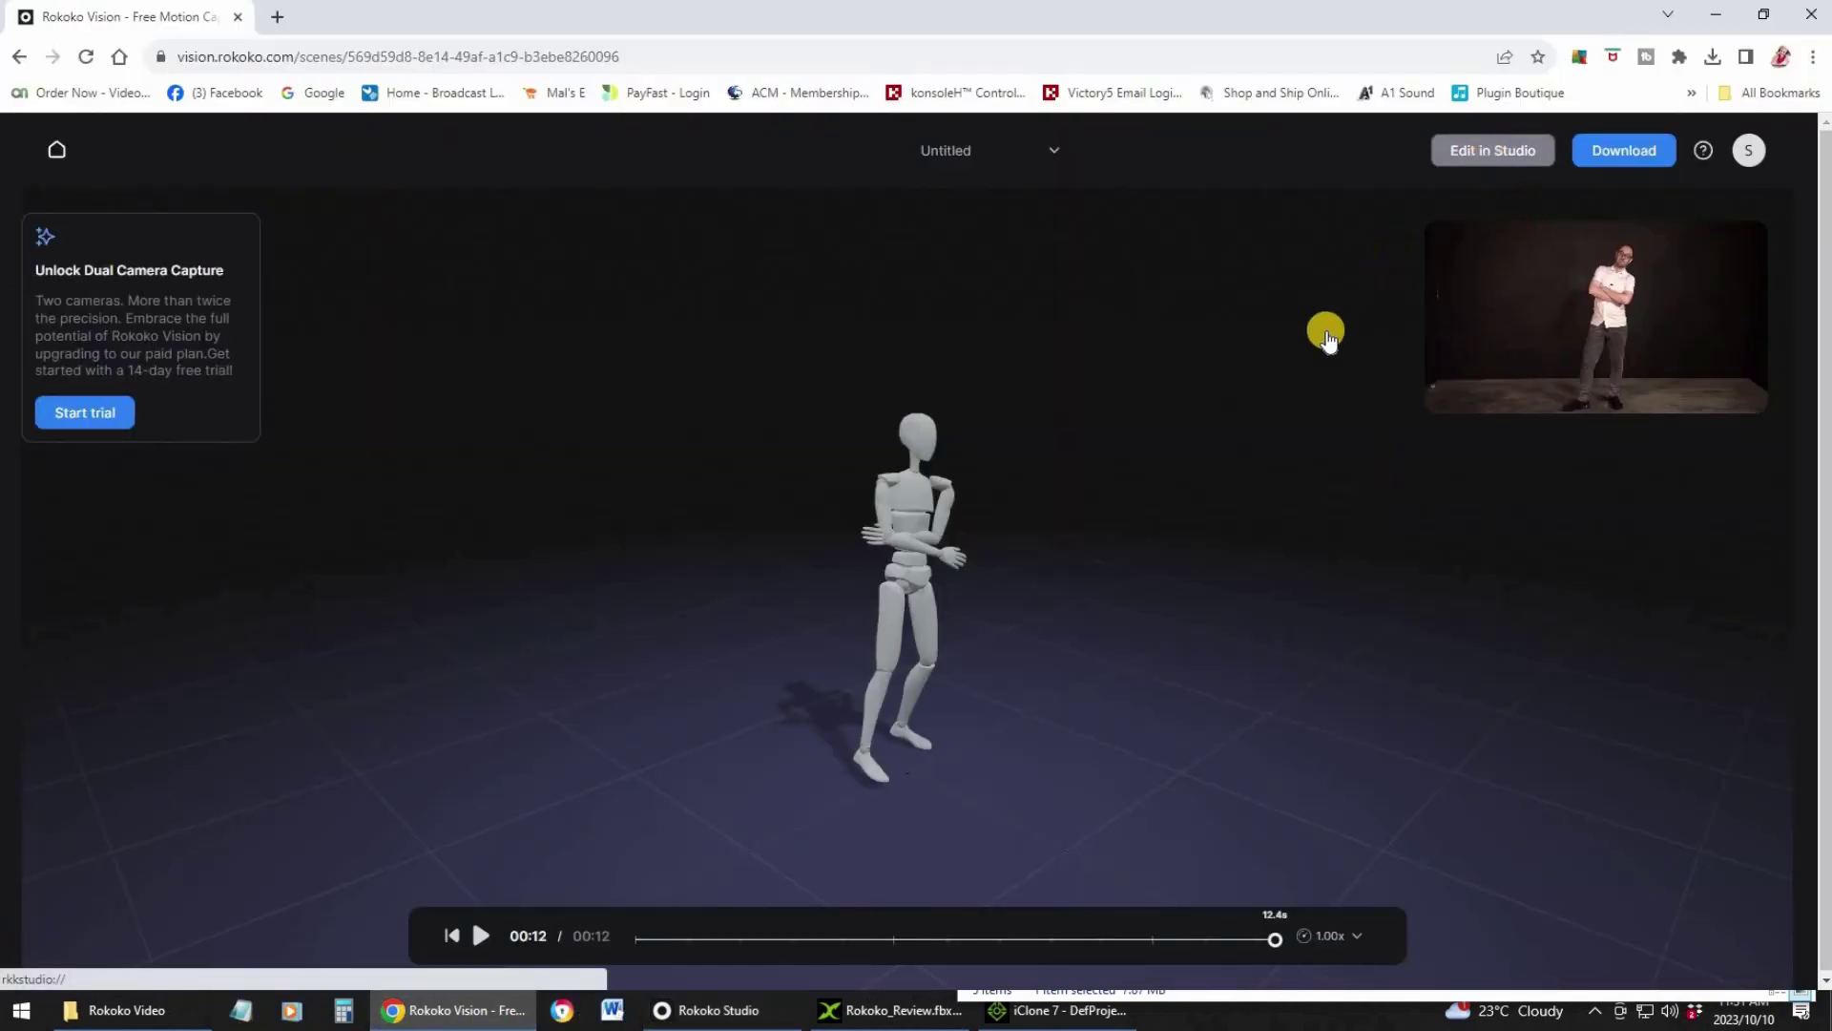
{"action": "left_click", "coordinate": [1161, 384]}
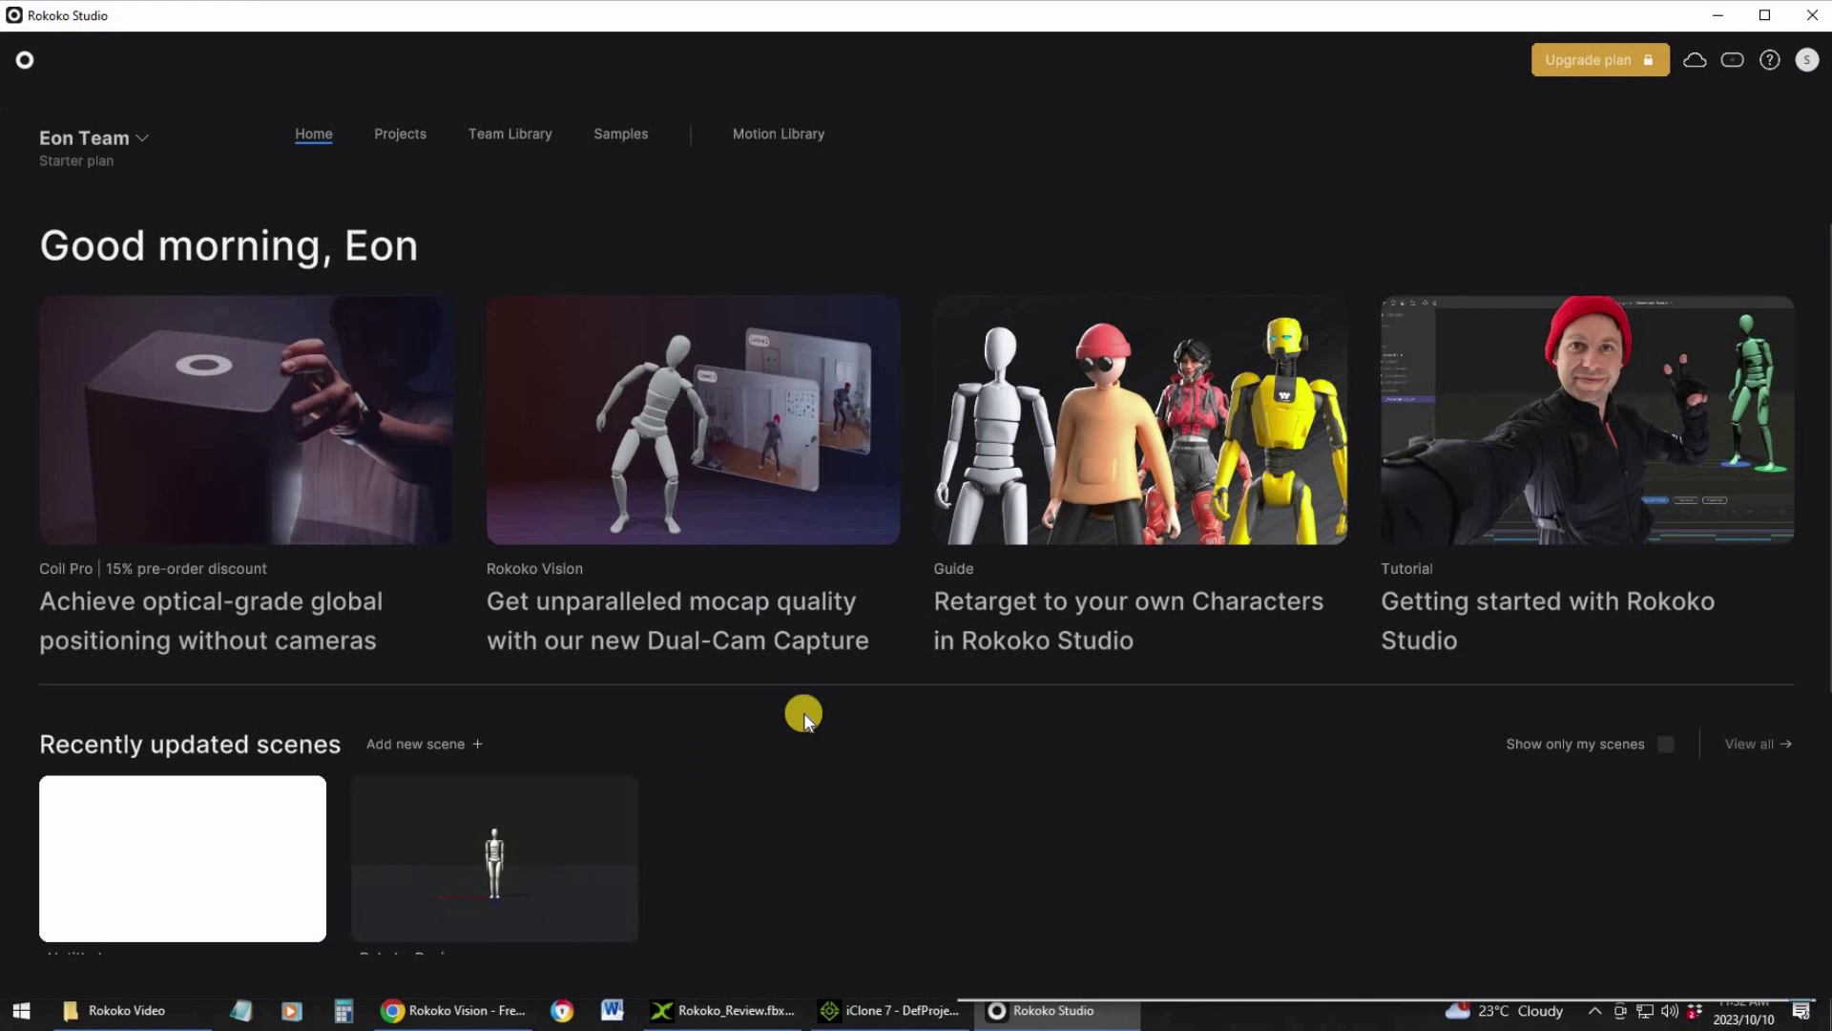
{"action": "scroll", "coordinate": [804, 716], "scroll_direction": "down", "scroll_amount": 1}
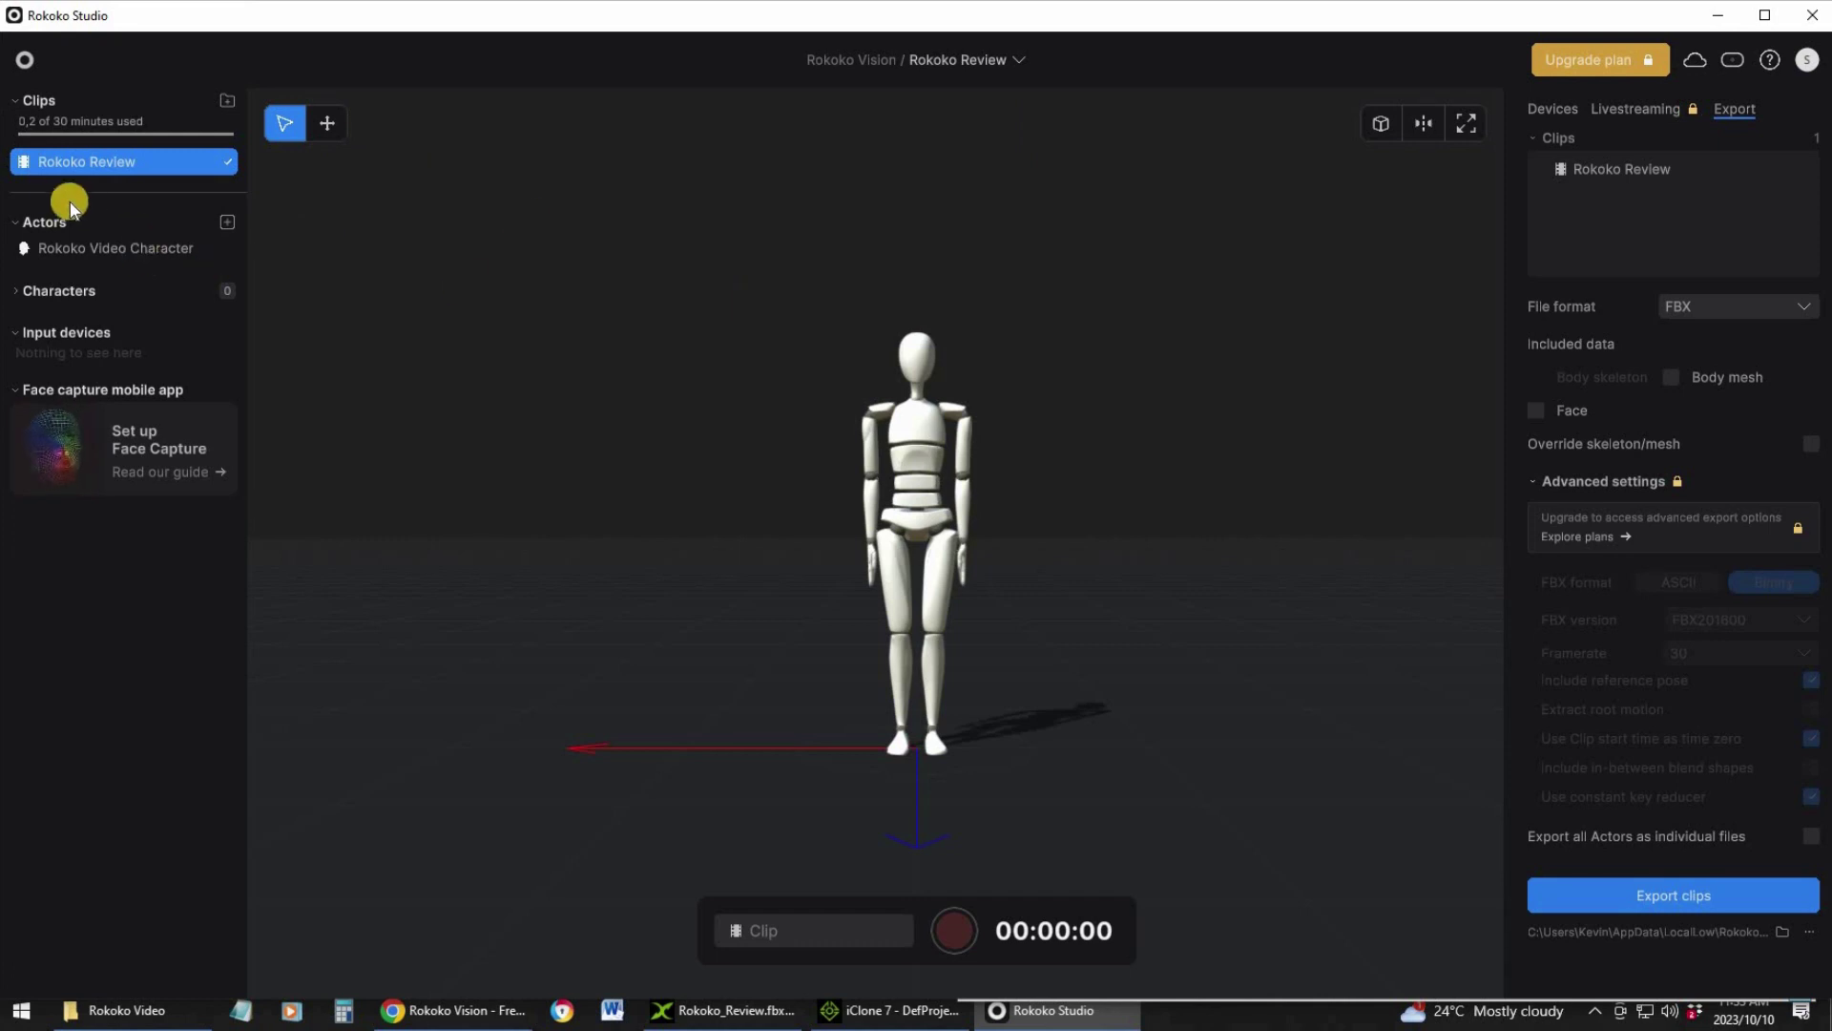
{"action": "mouse_move", "coordinate": [118, 164]}
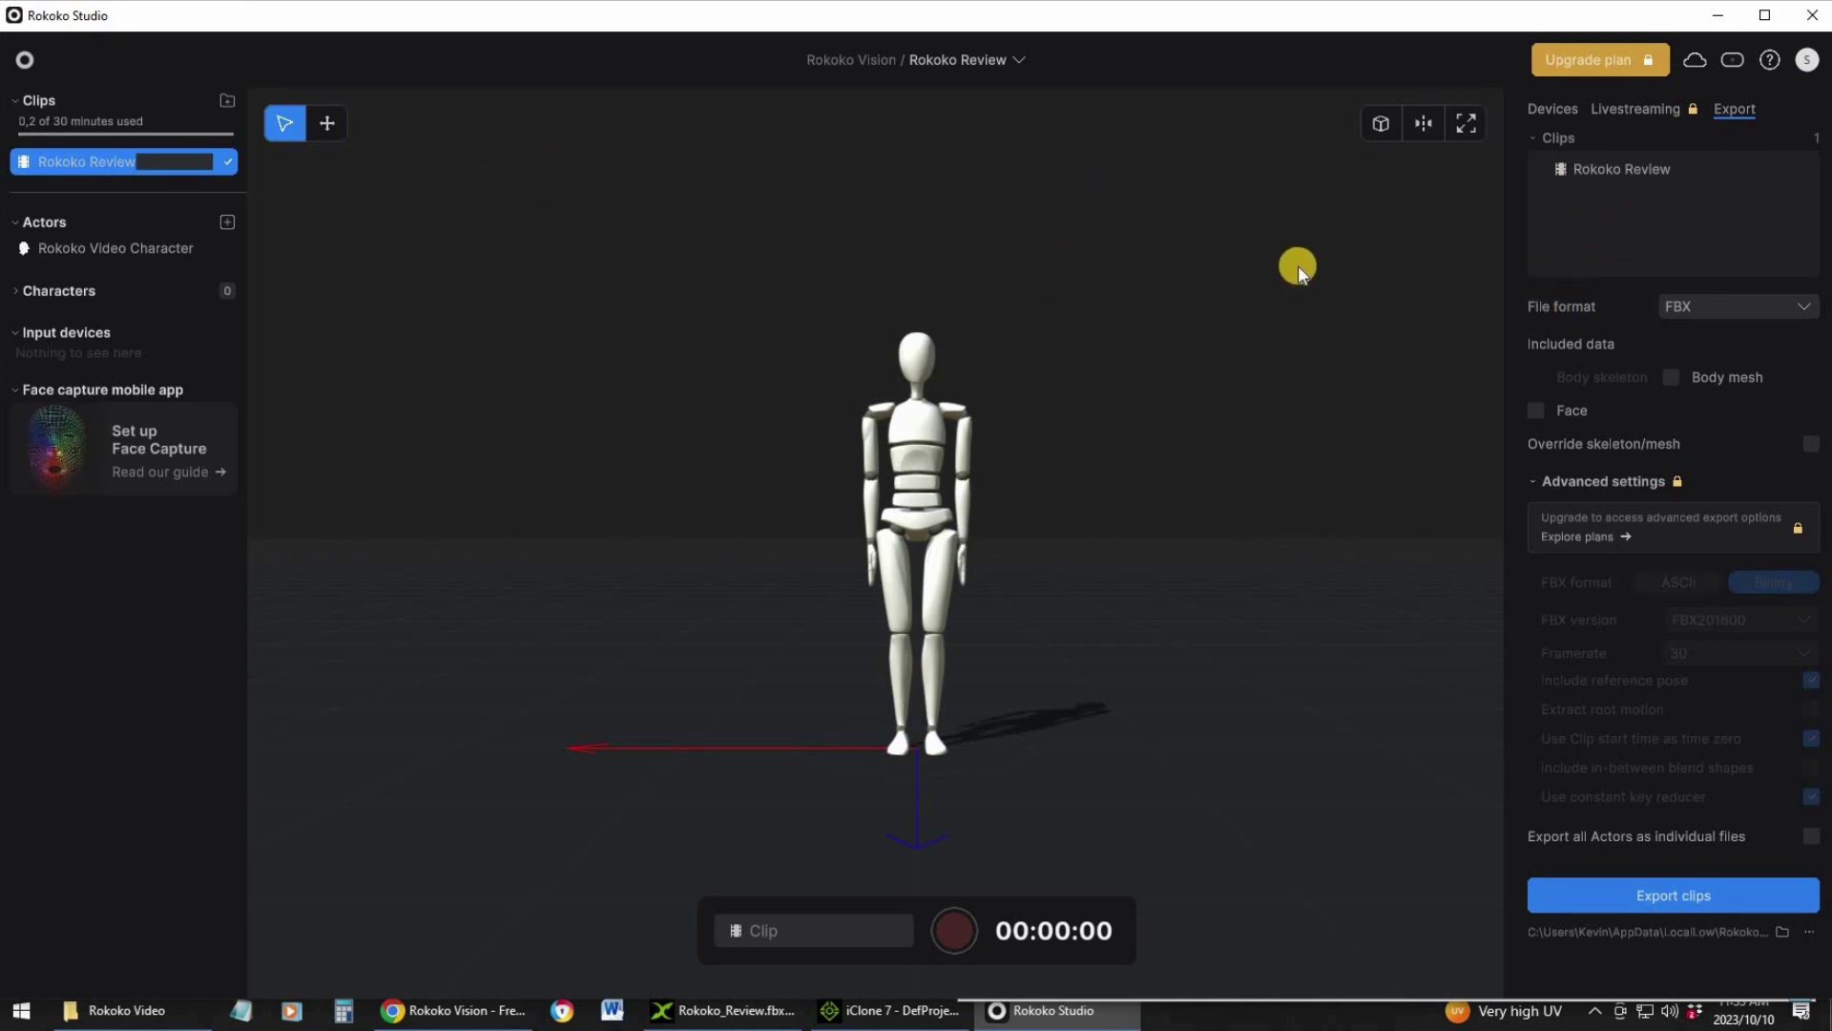
{"action": "left_click", "coordinate": [1741, 307]}
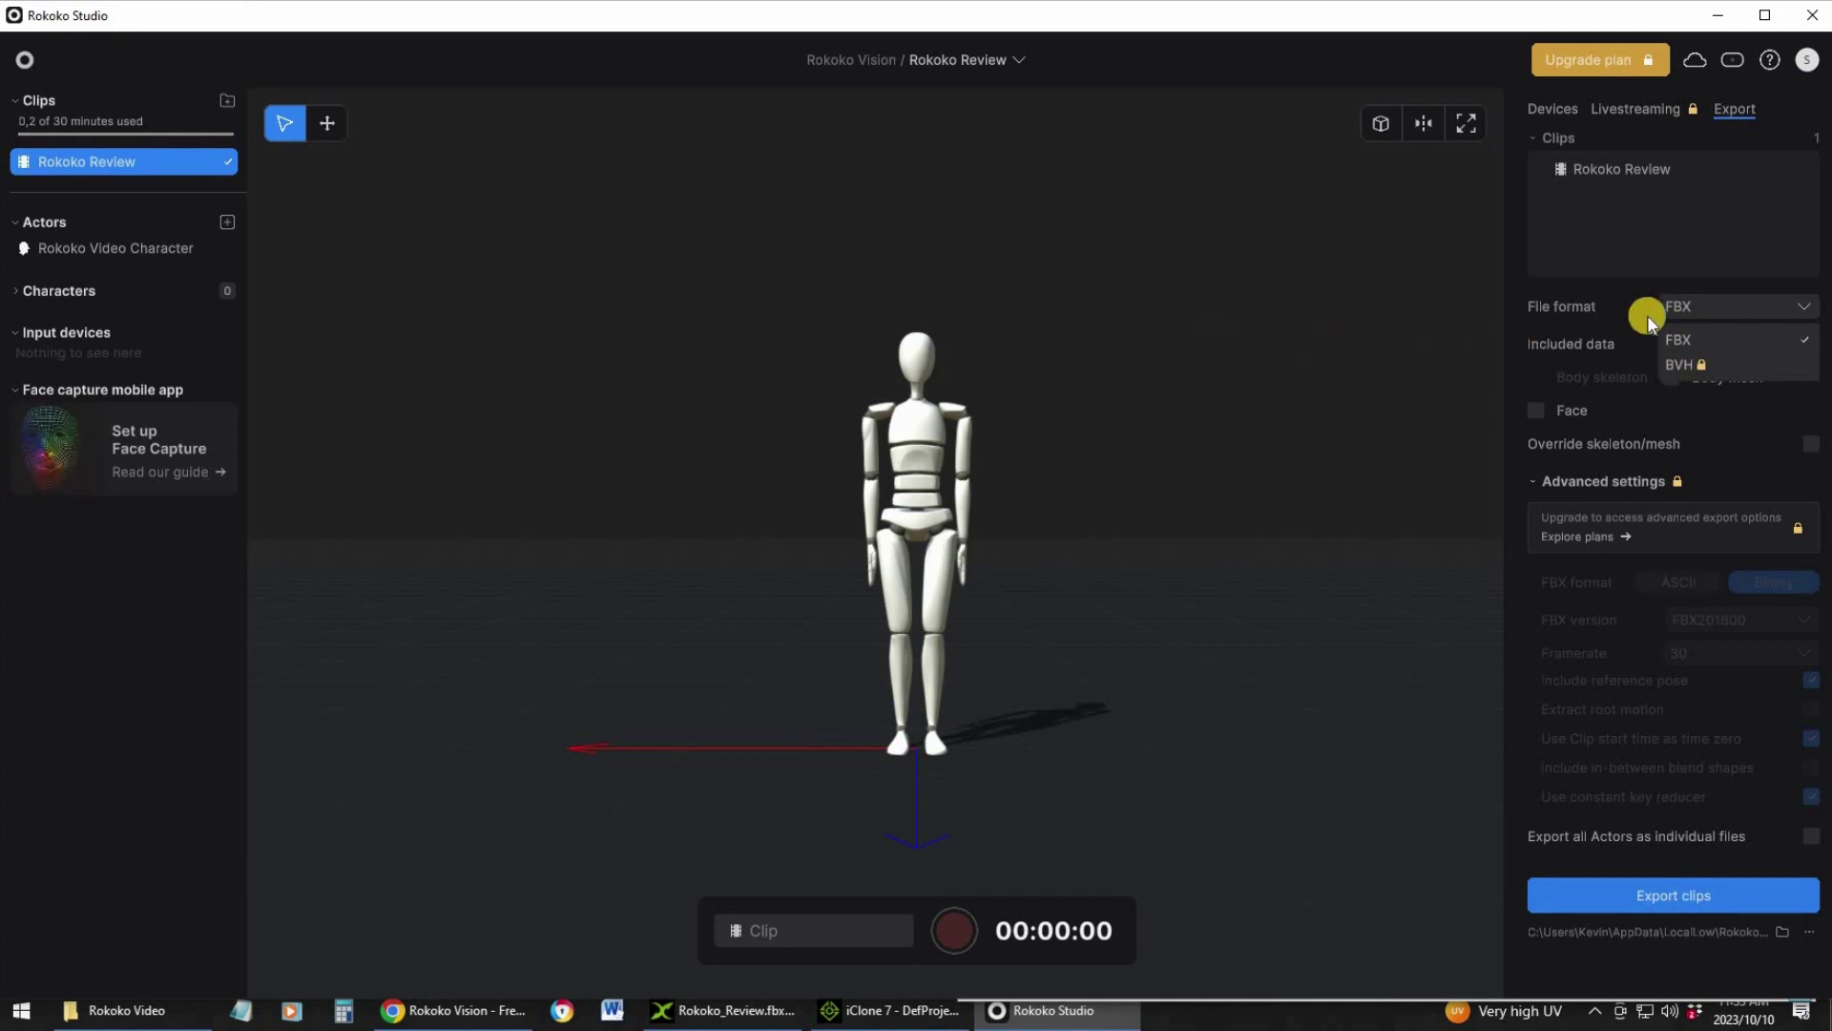
{"action": "left_click", "coordinate": [1668, 329]}
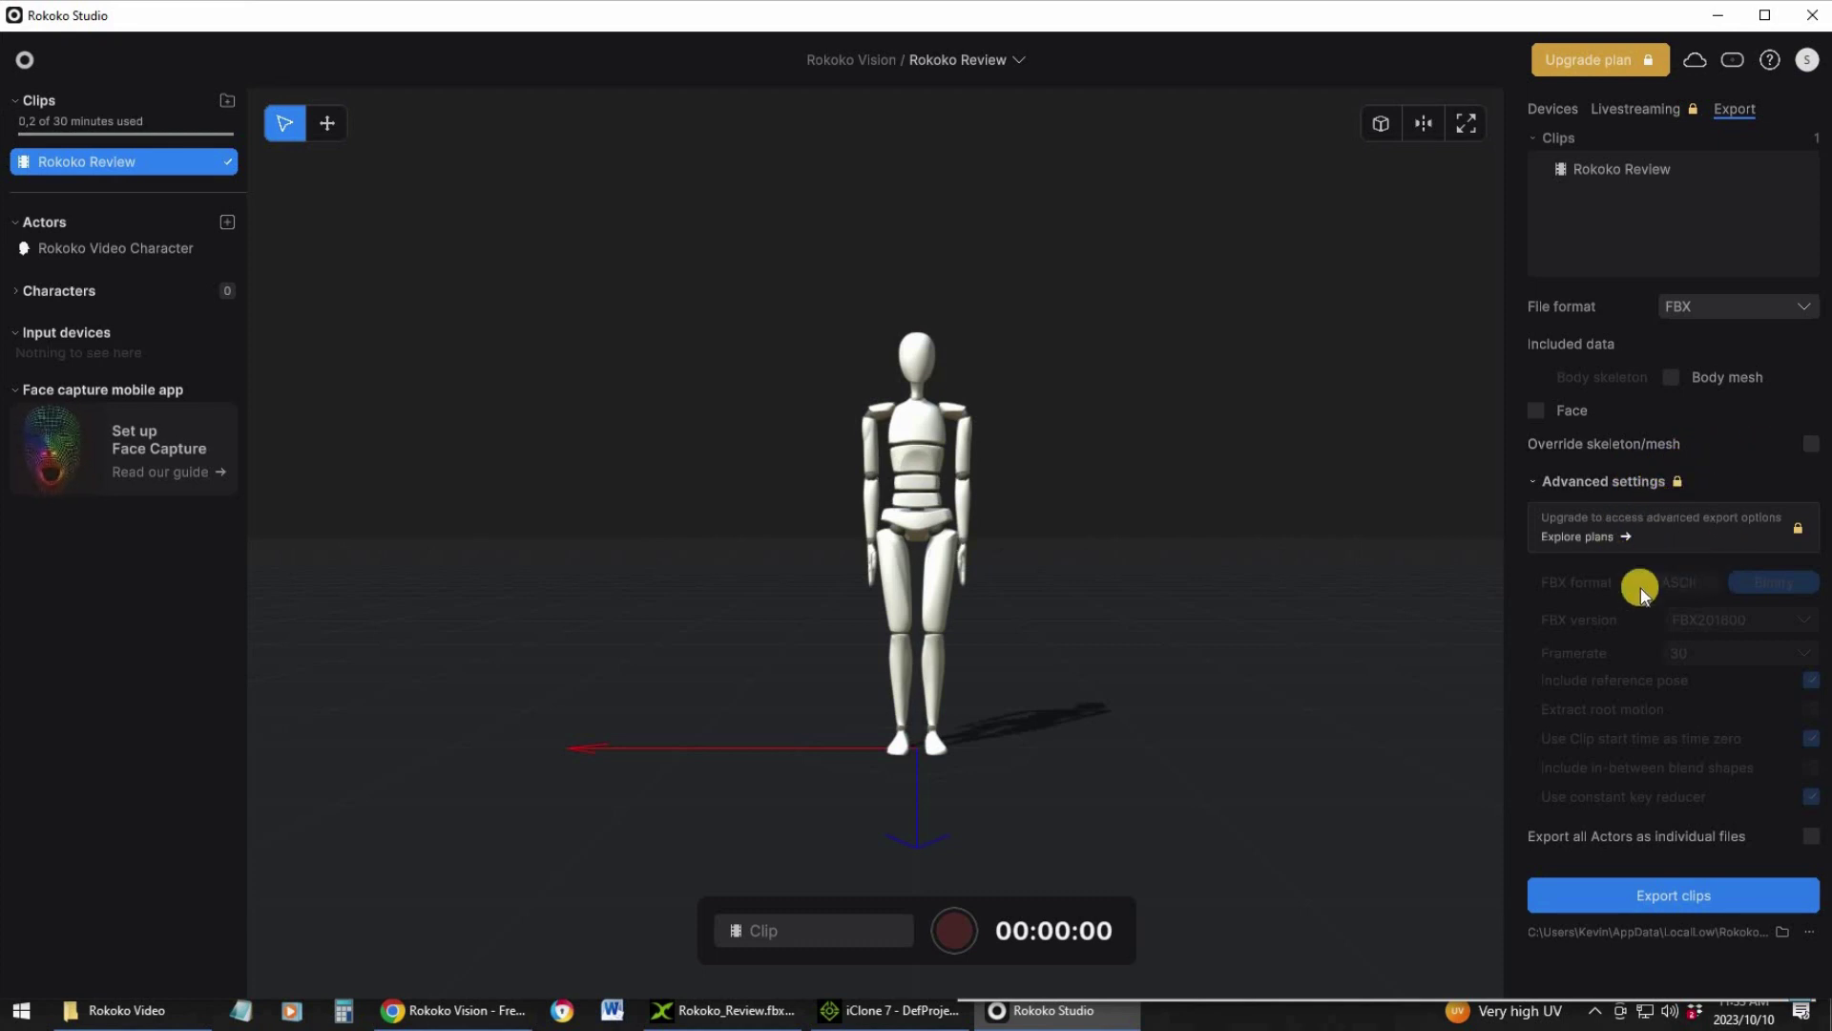
{"action": "left_click", "coordinate": [1811, 443]}
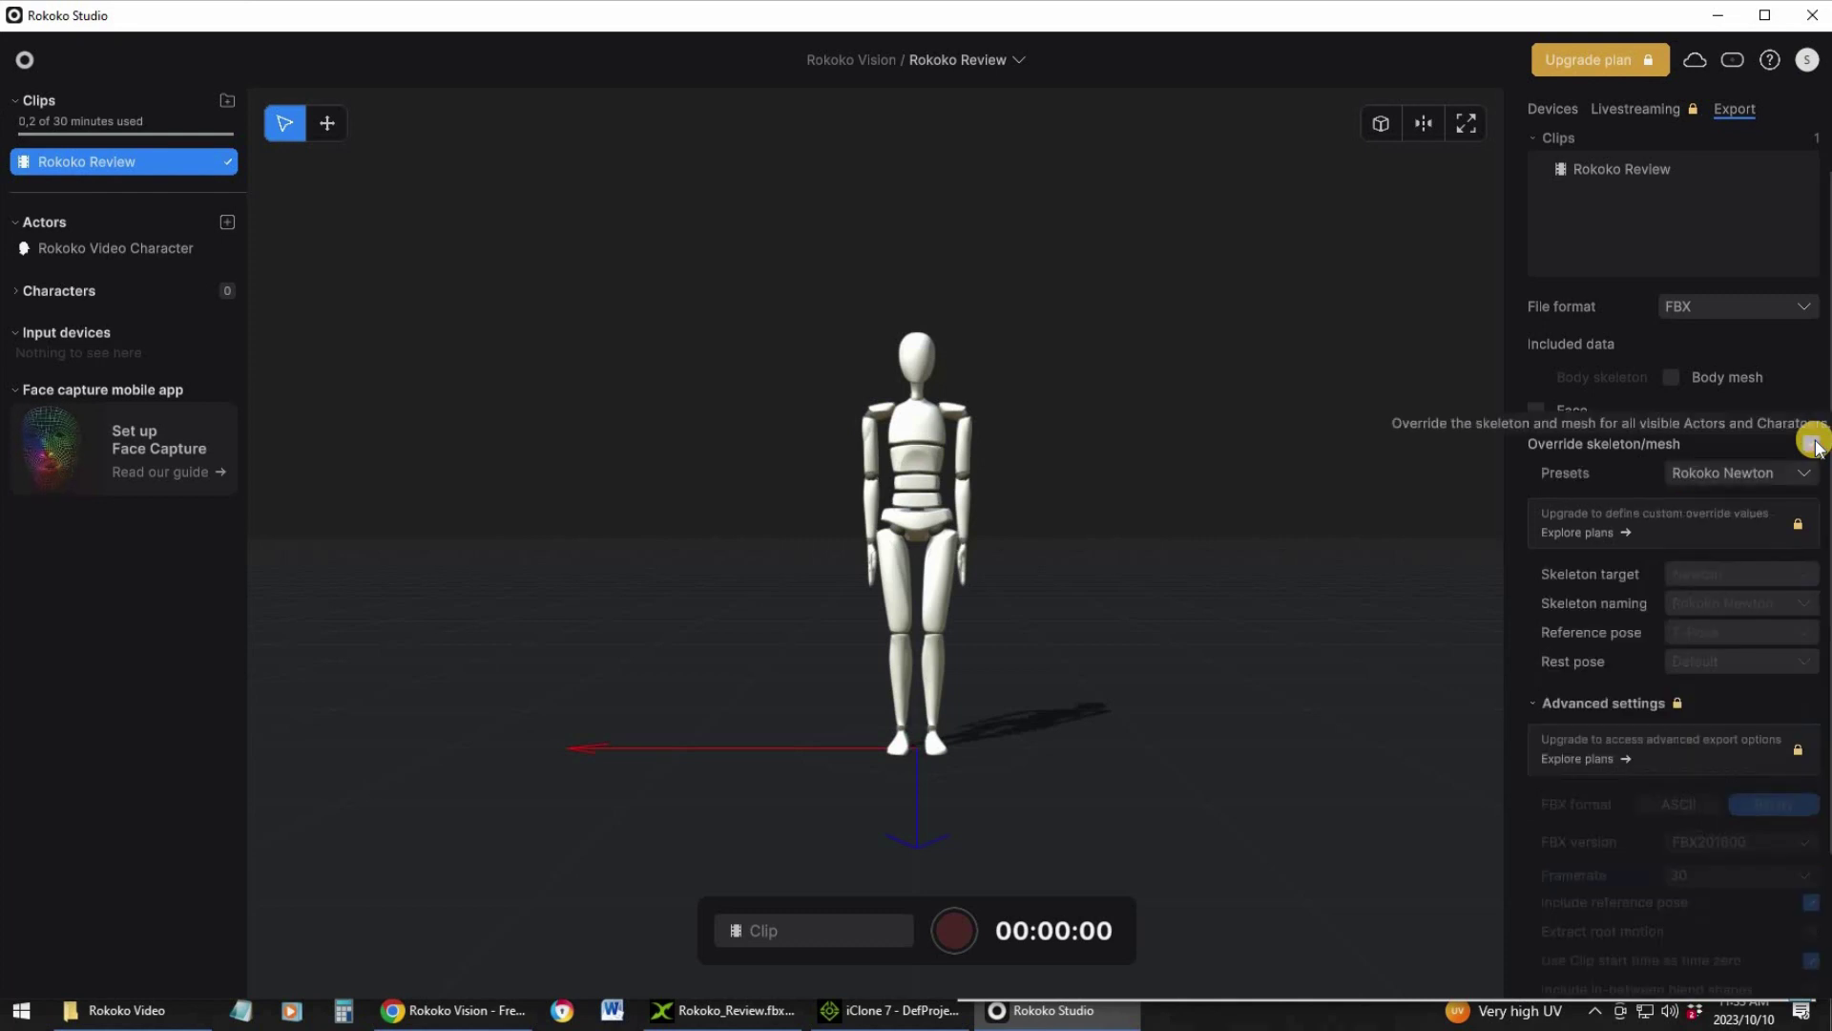
{"action": "left_click", "coordinate": [1748, 475]}
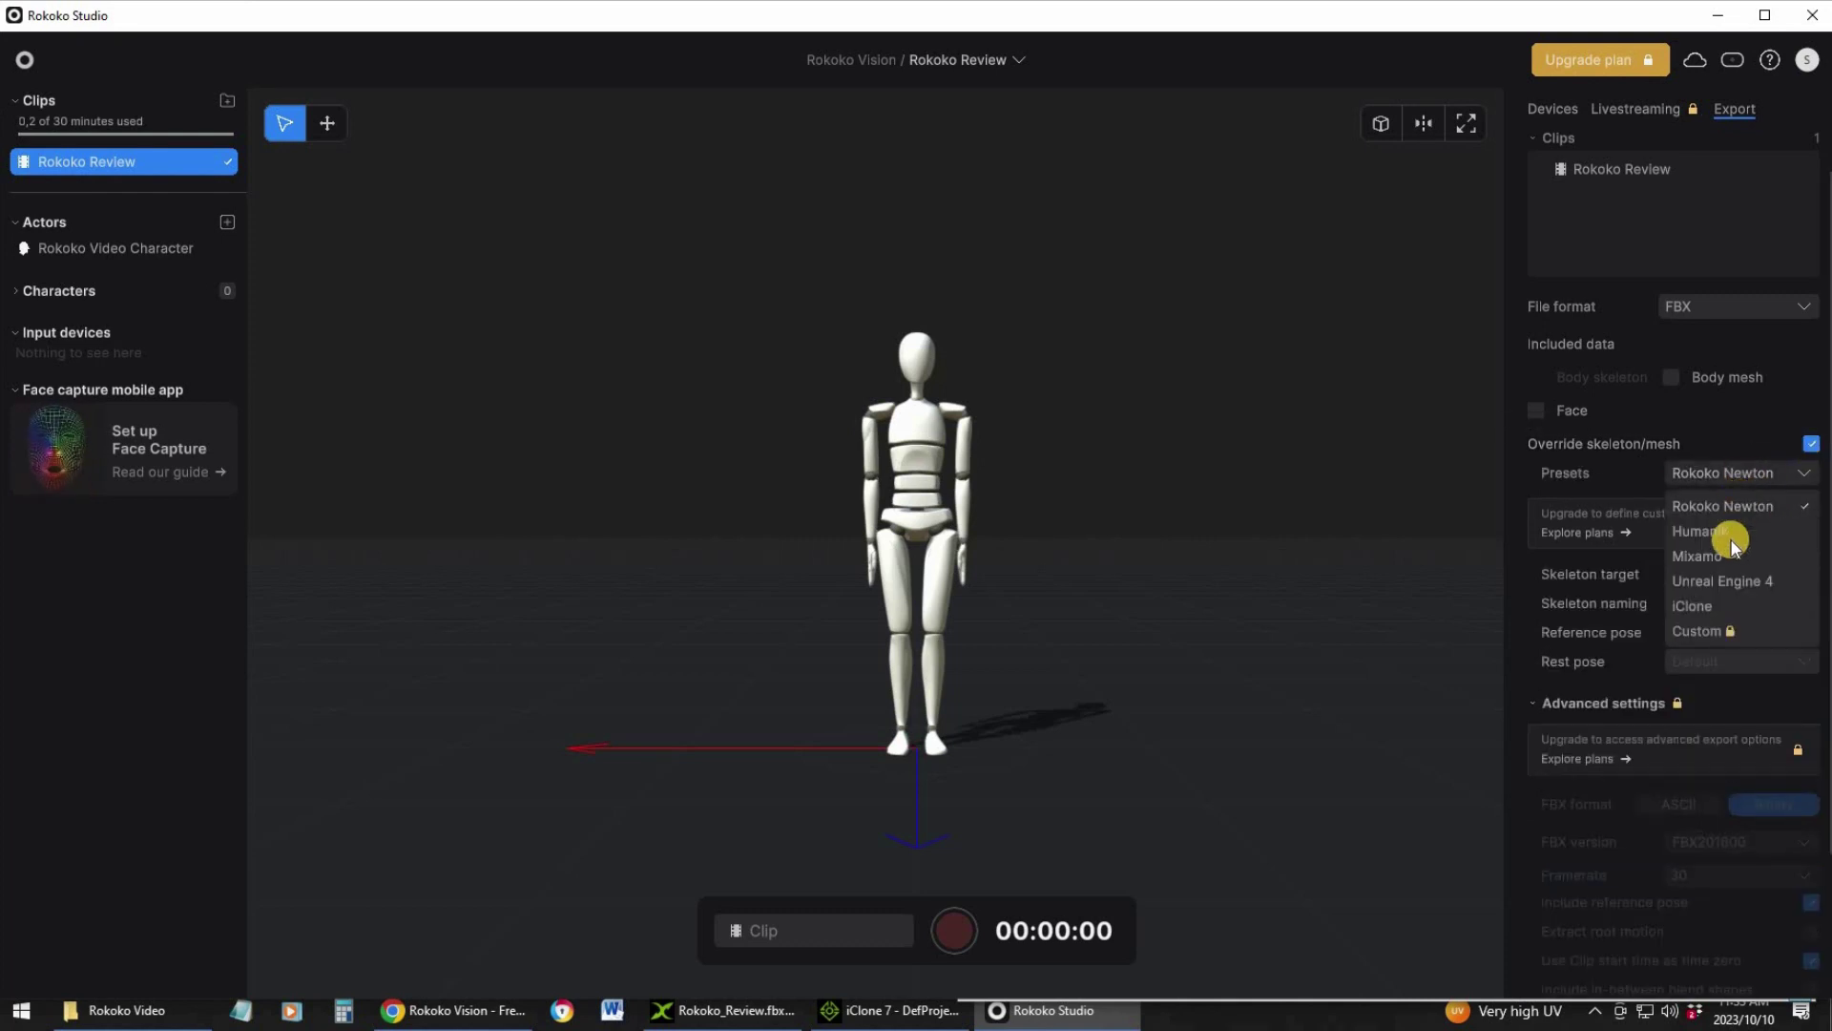
{"action": "left_click", "coordinate": [1728, 604]}
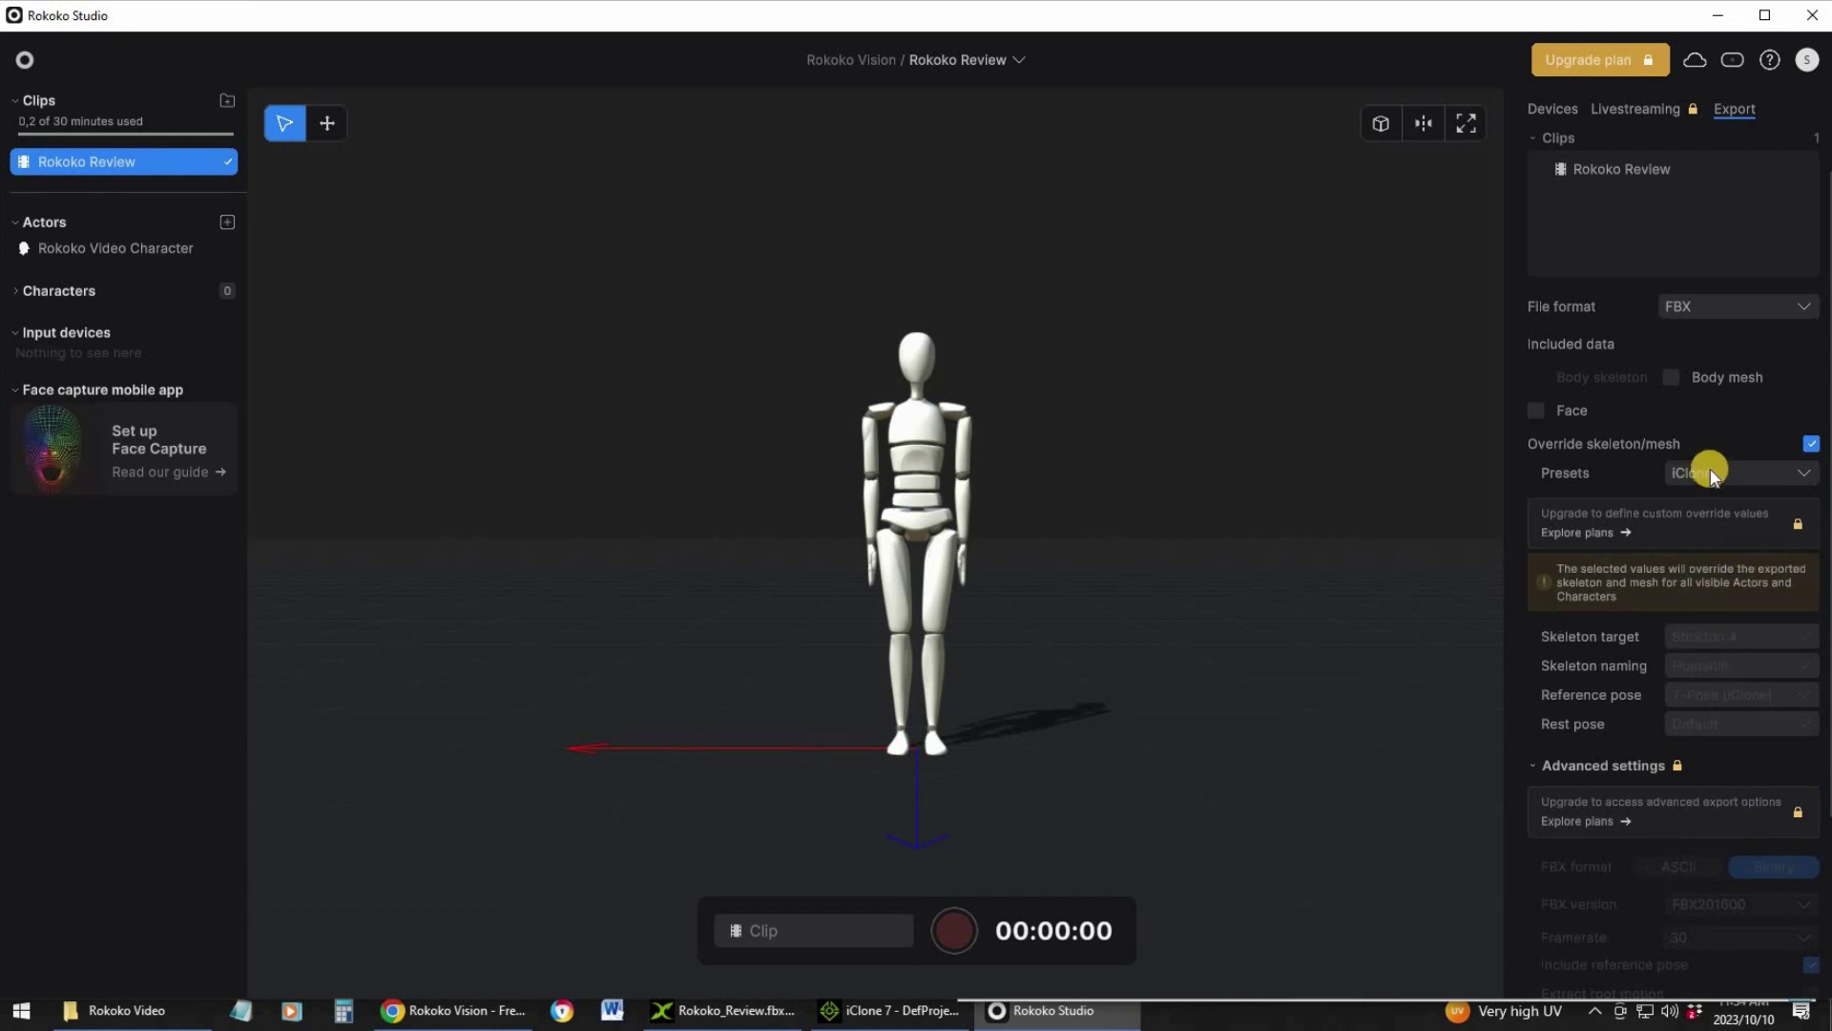
{"action": "left_click", "coordinate": [1802, 471]}
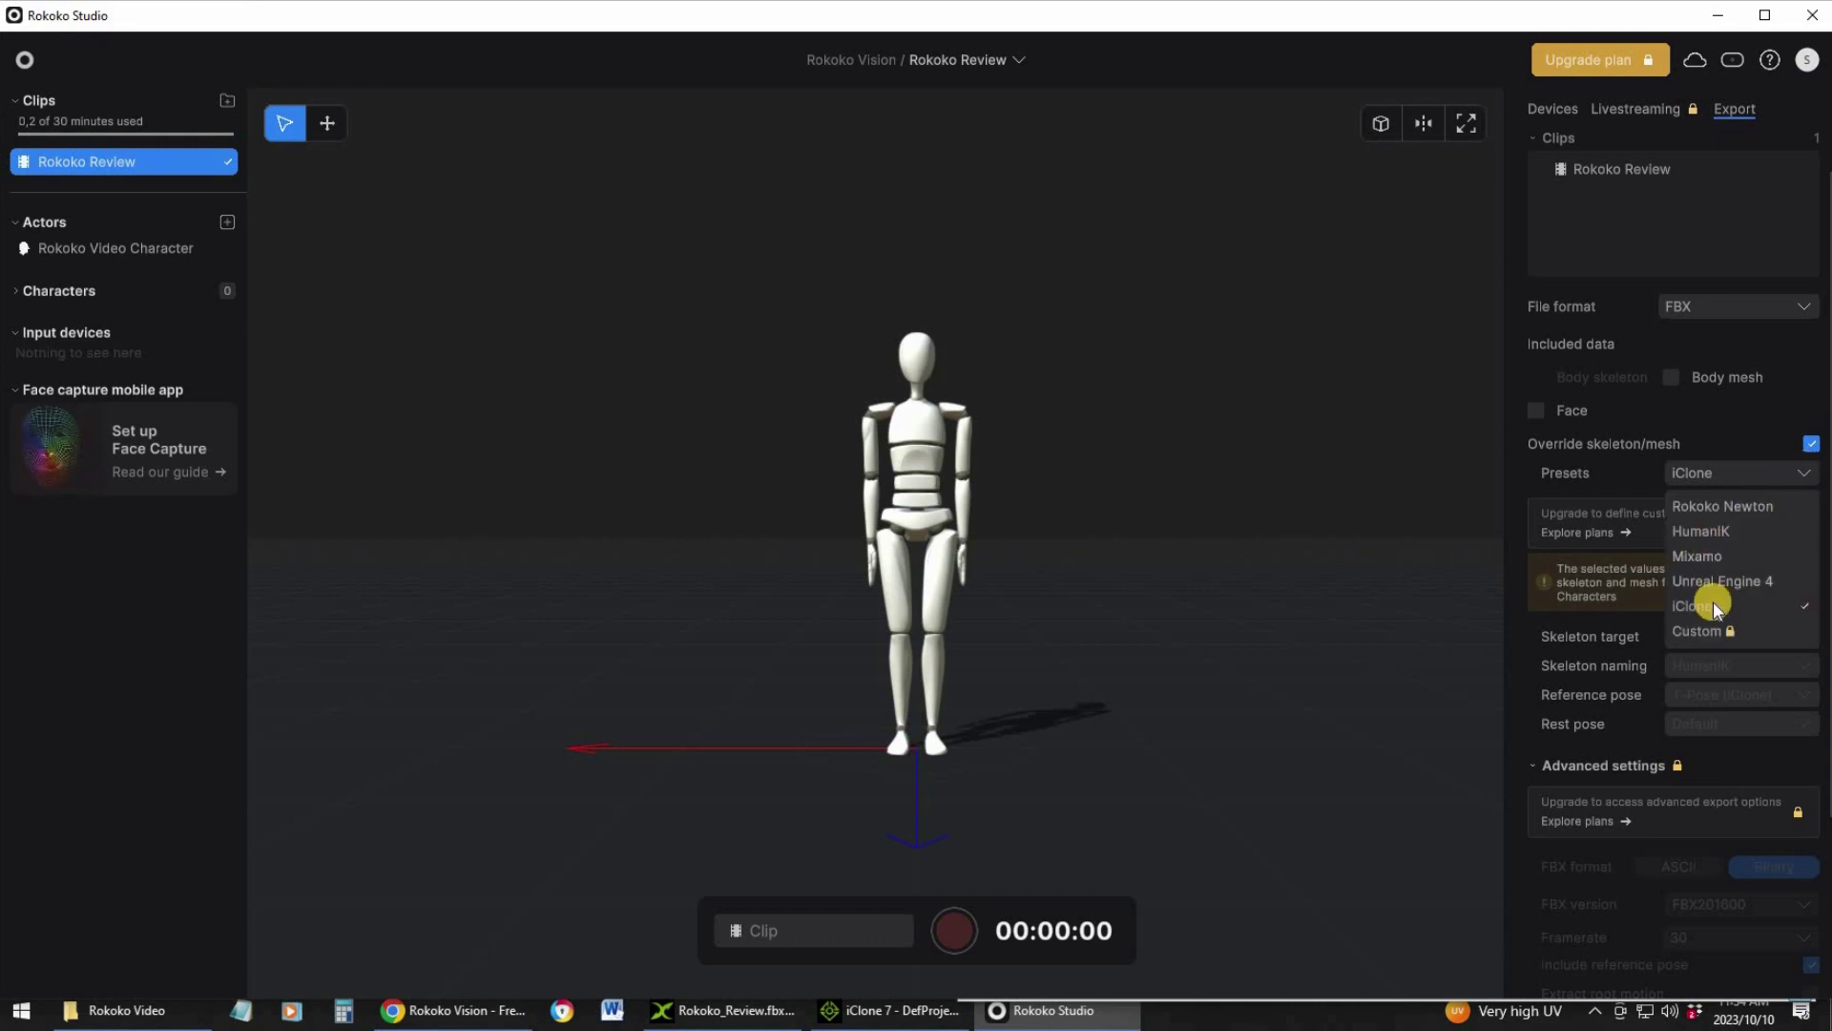
{"action": "left_click", "coordinate": [1813, 444]}
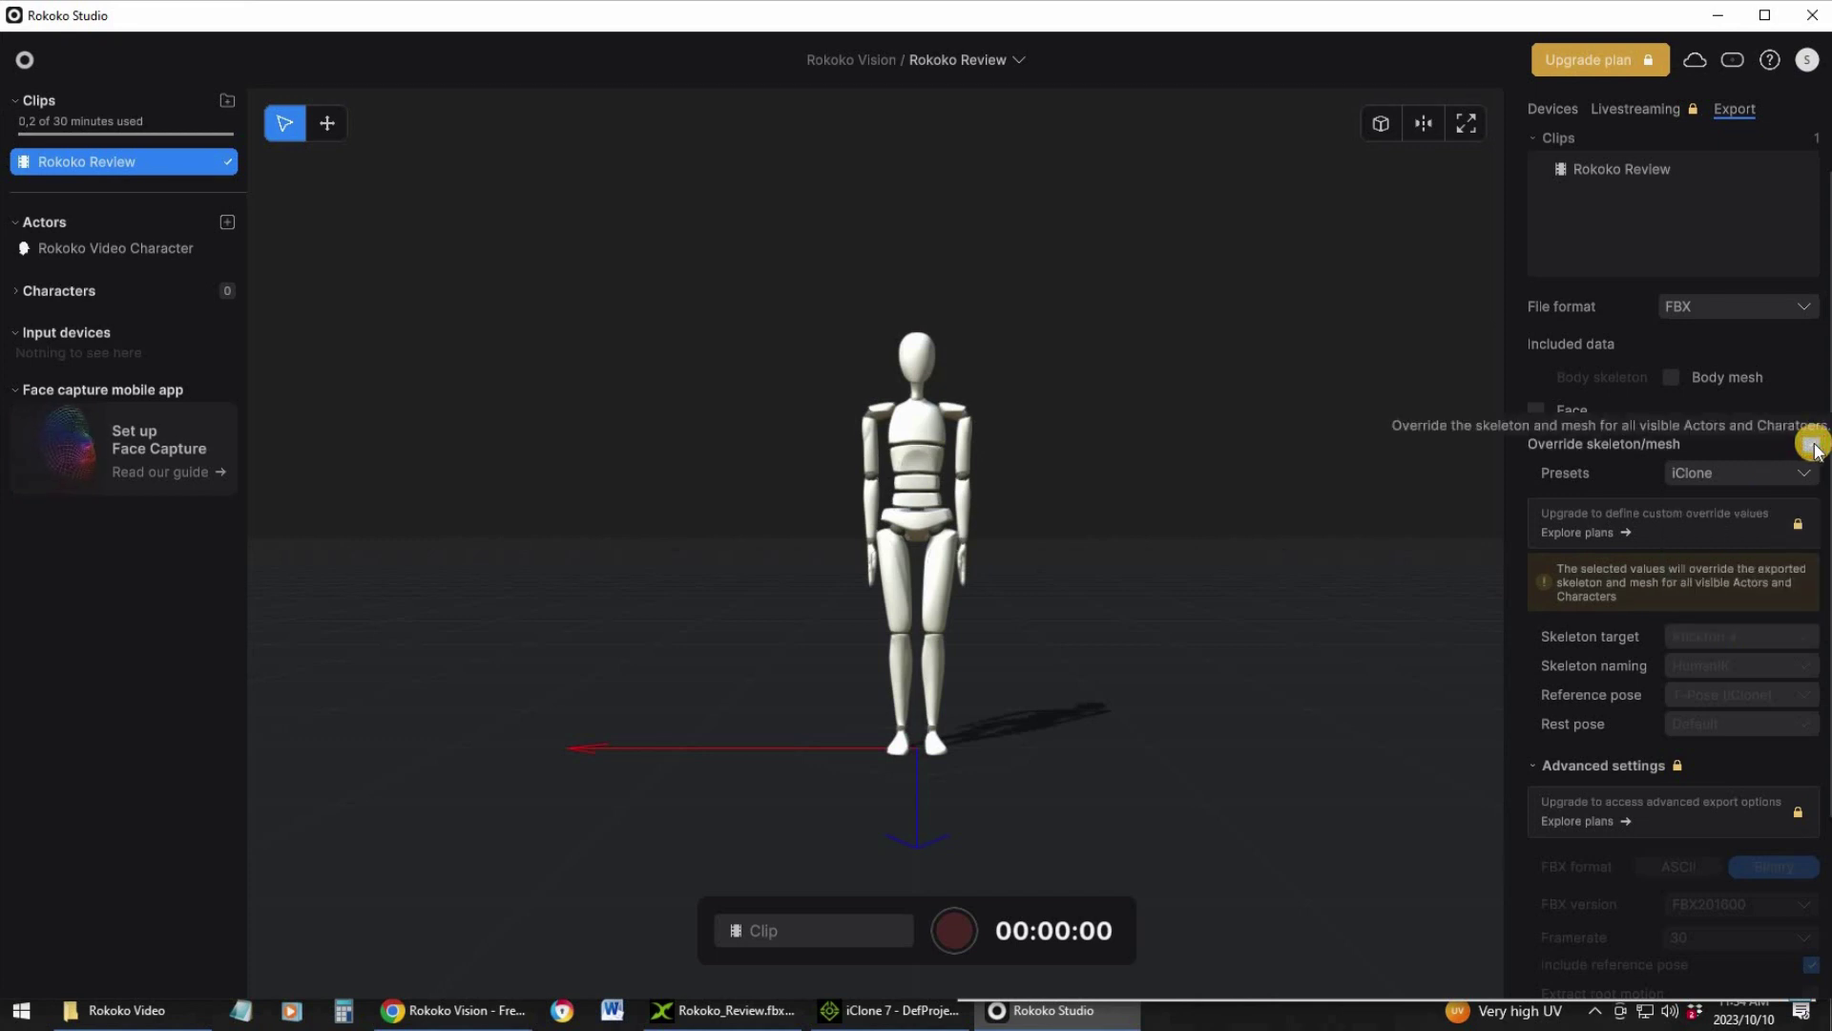
{"action": "left_click", "coordinate": [1812, 444]}
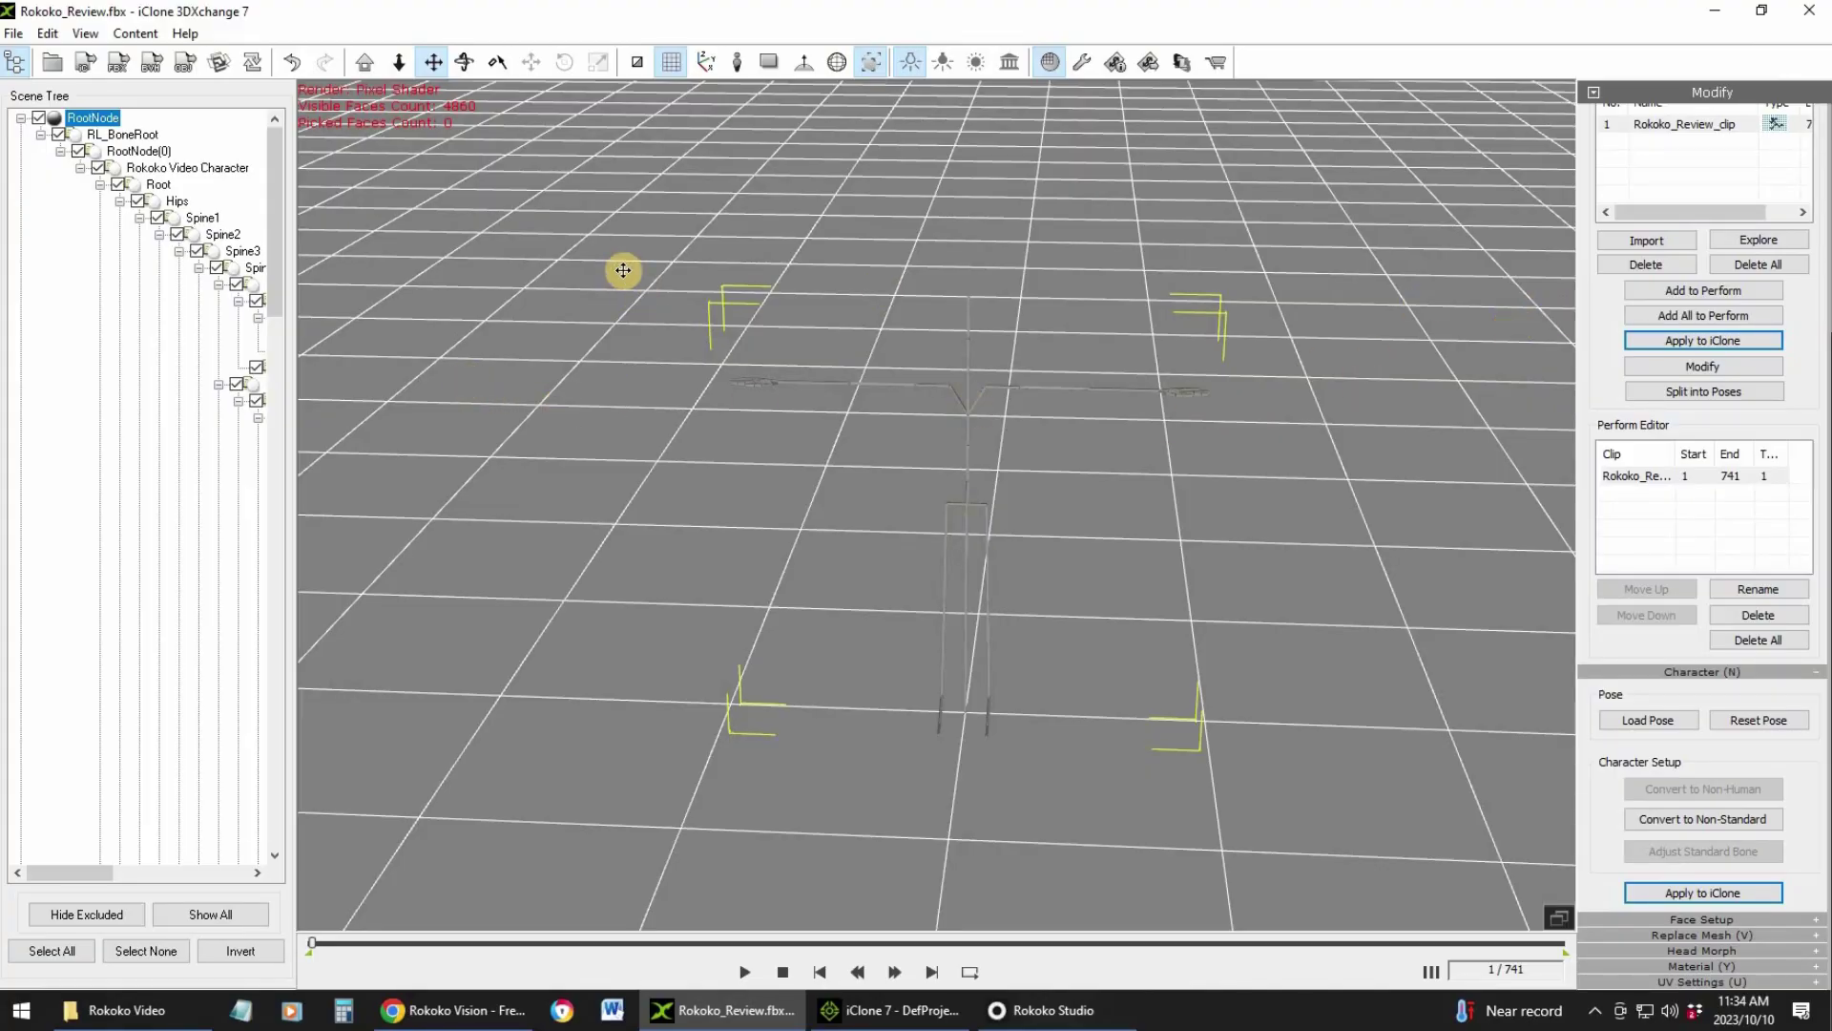
Step: Check the rokoko_review file in the Rokoko Video folder, then return to 3DXchange
{"action": "left_click", "coordinate": [17, 34]}
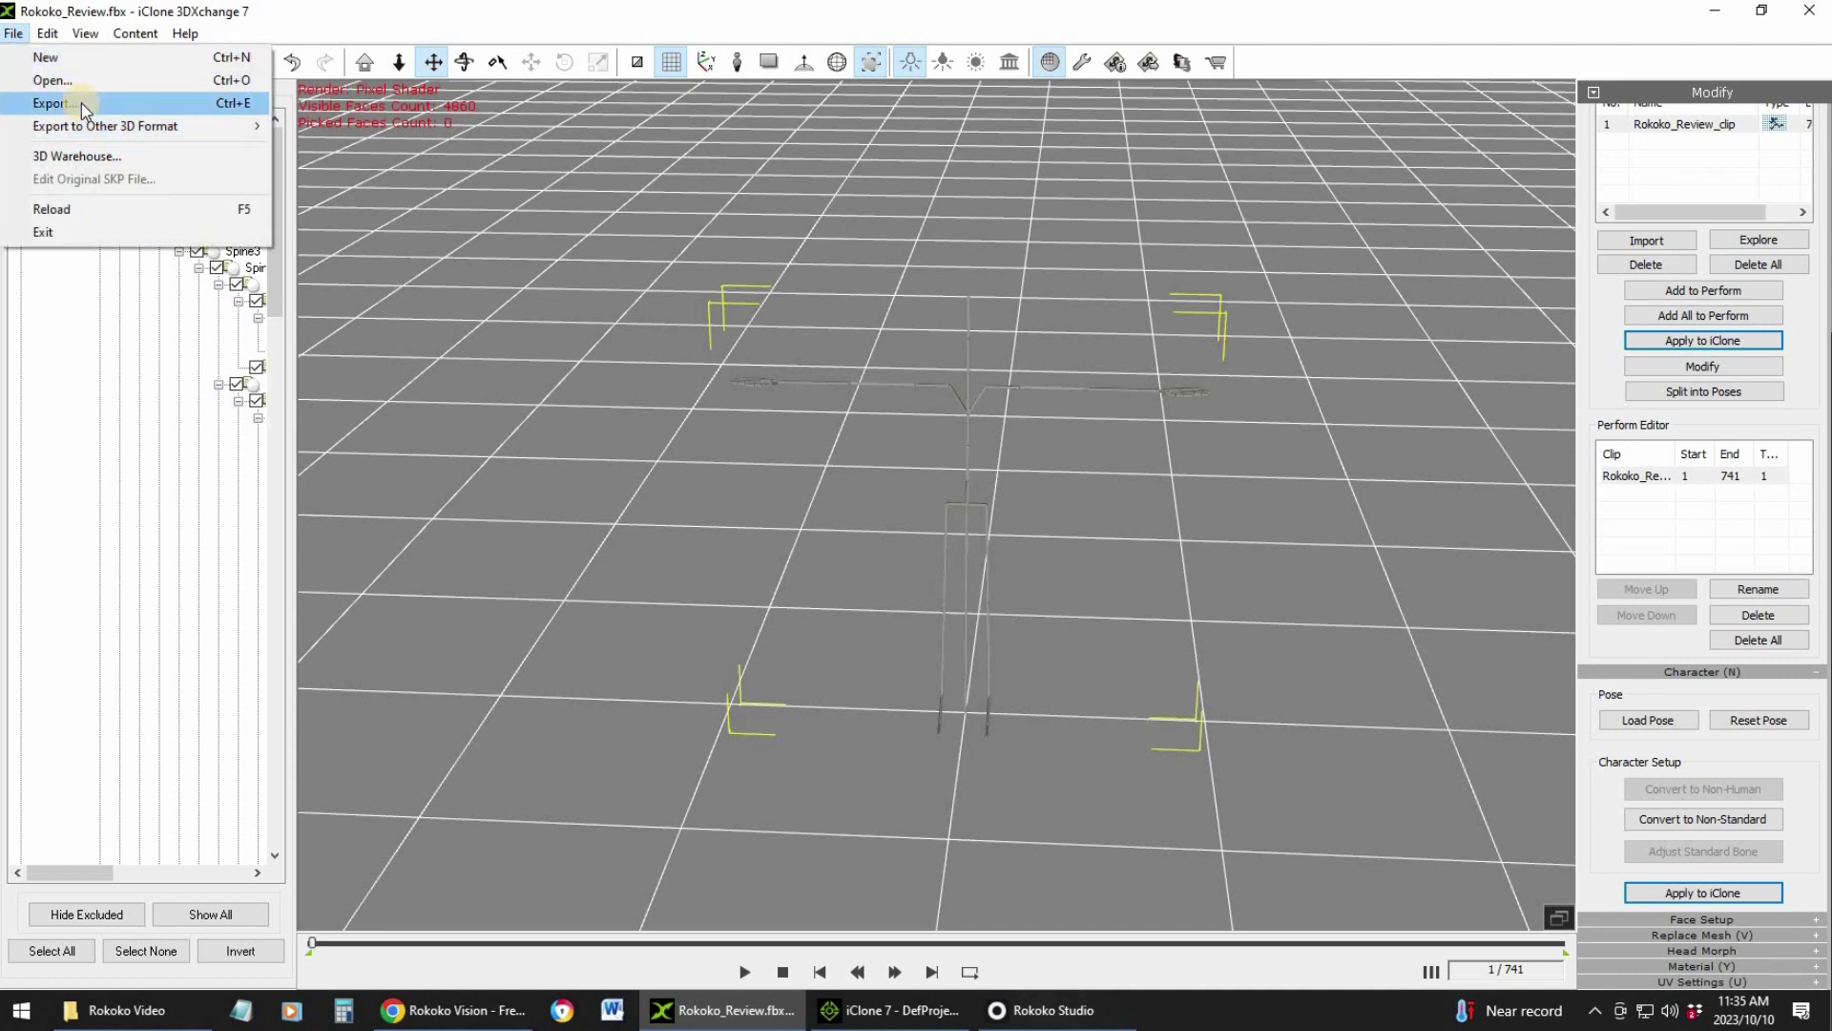
{"action": "left_click", "coordinate": [279, 1010]}
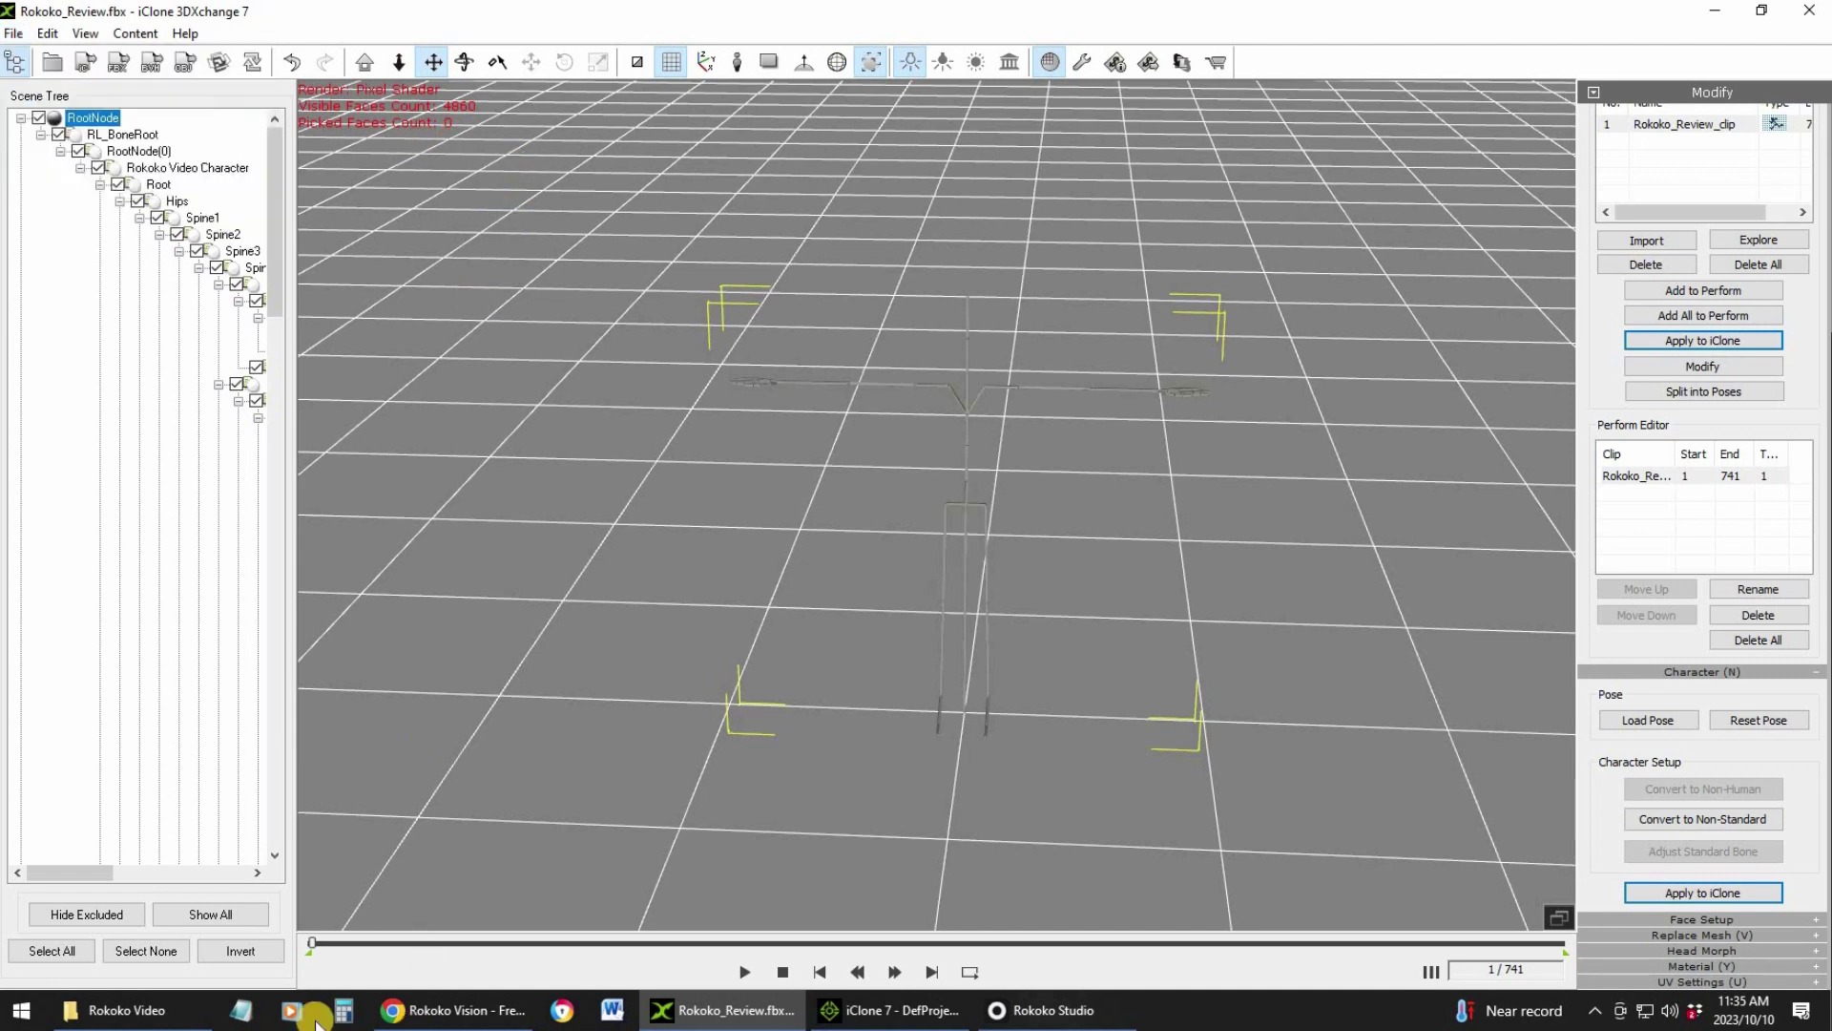
{"action": "left_click", "coordinate": [124, 1010]}
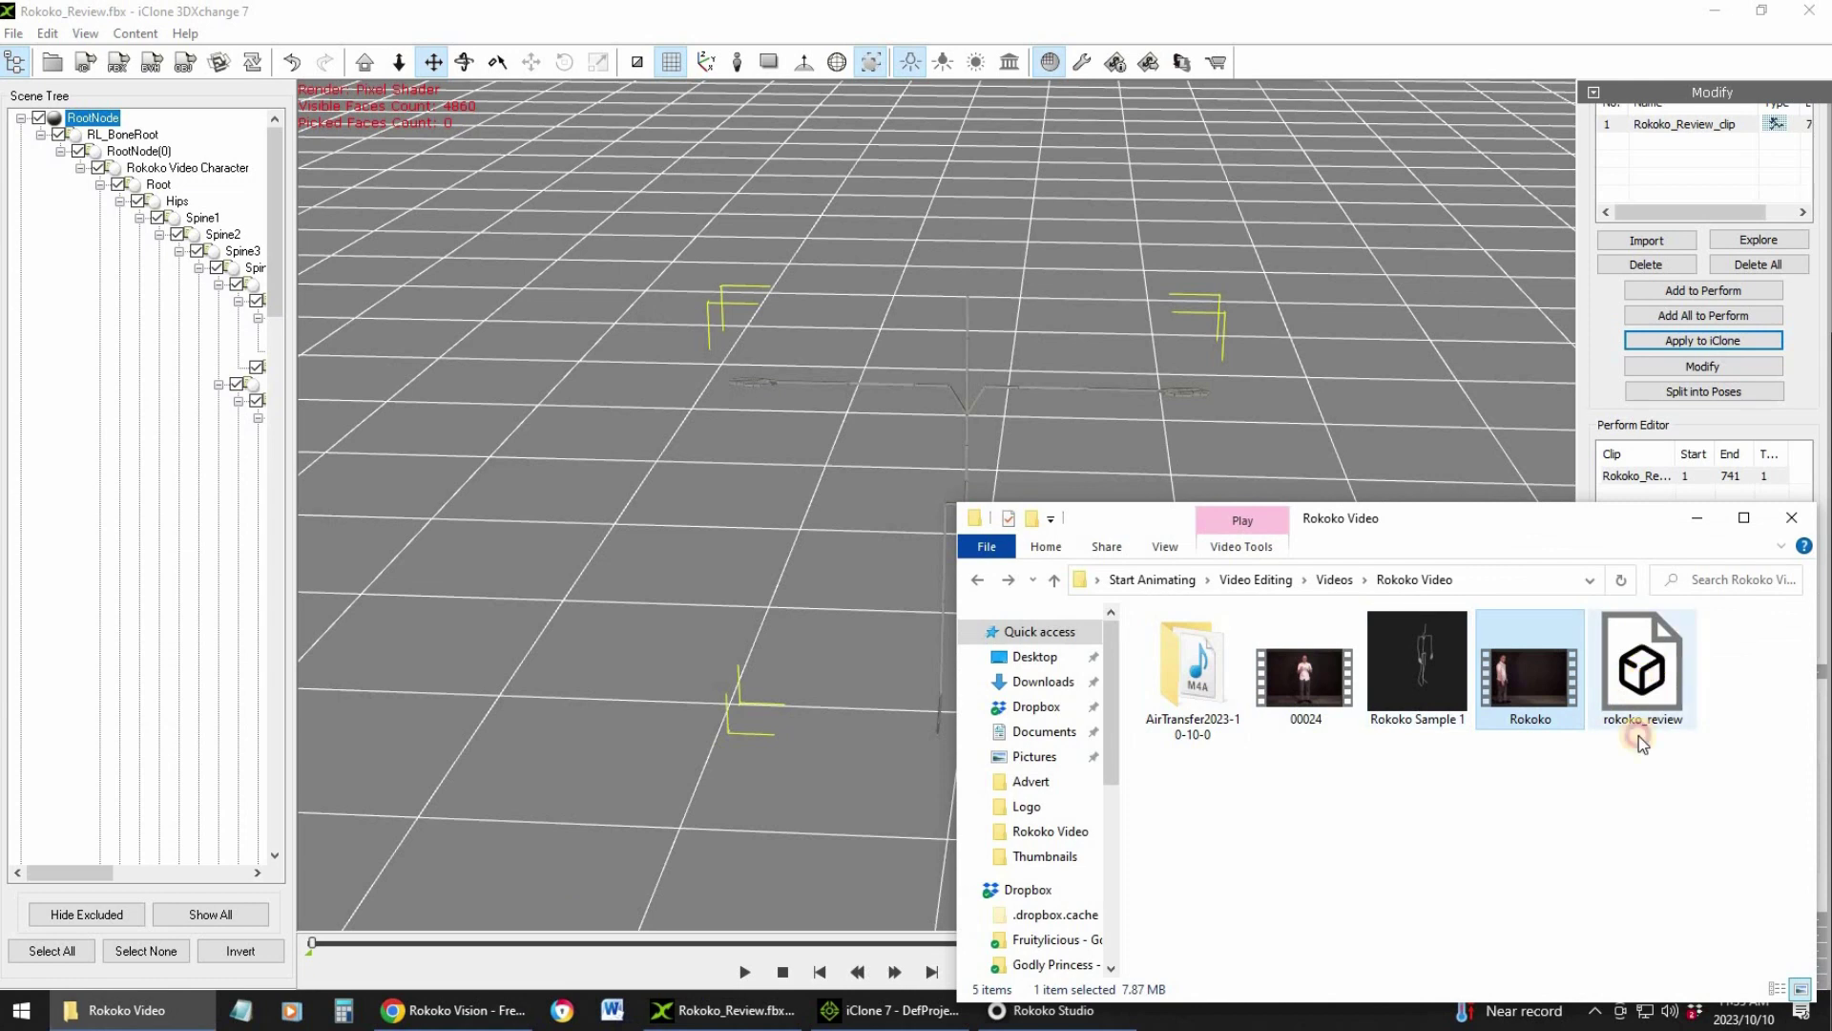
{"action": "left_click", "coordinate": [1643, 668]}
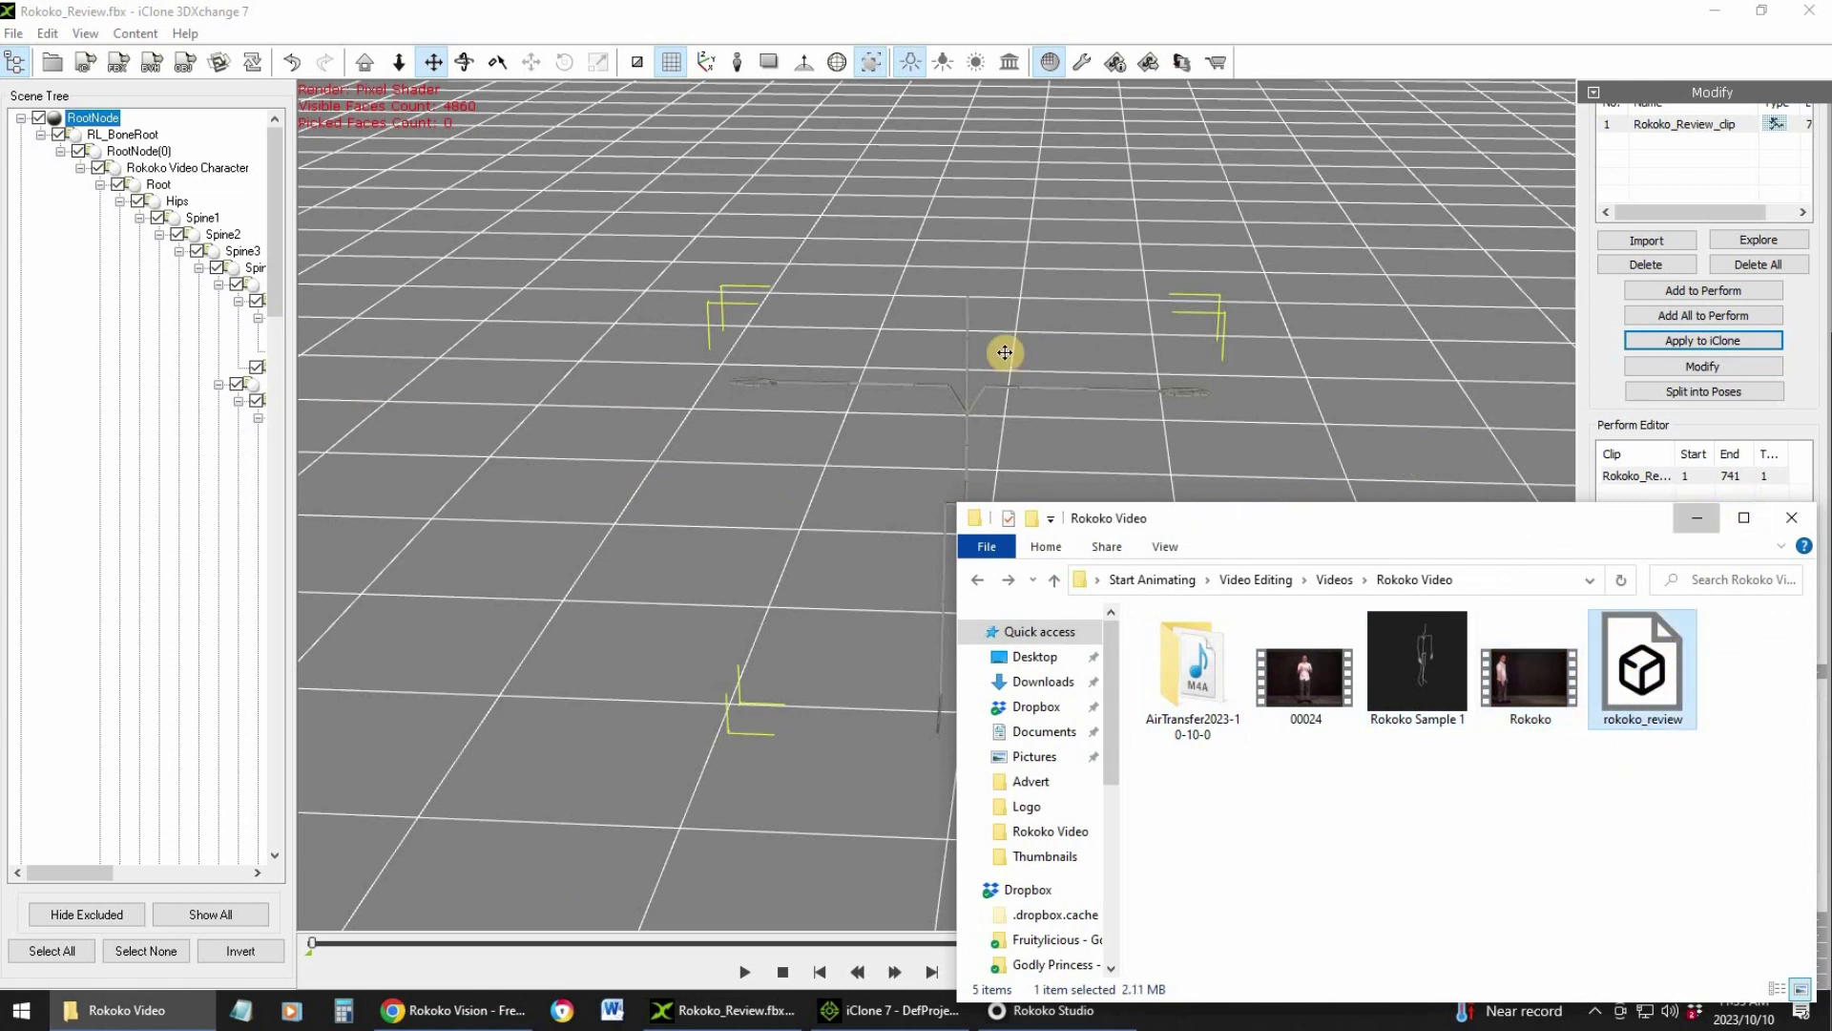
{"action": "left_click", "coordinate": [1698, 518]}
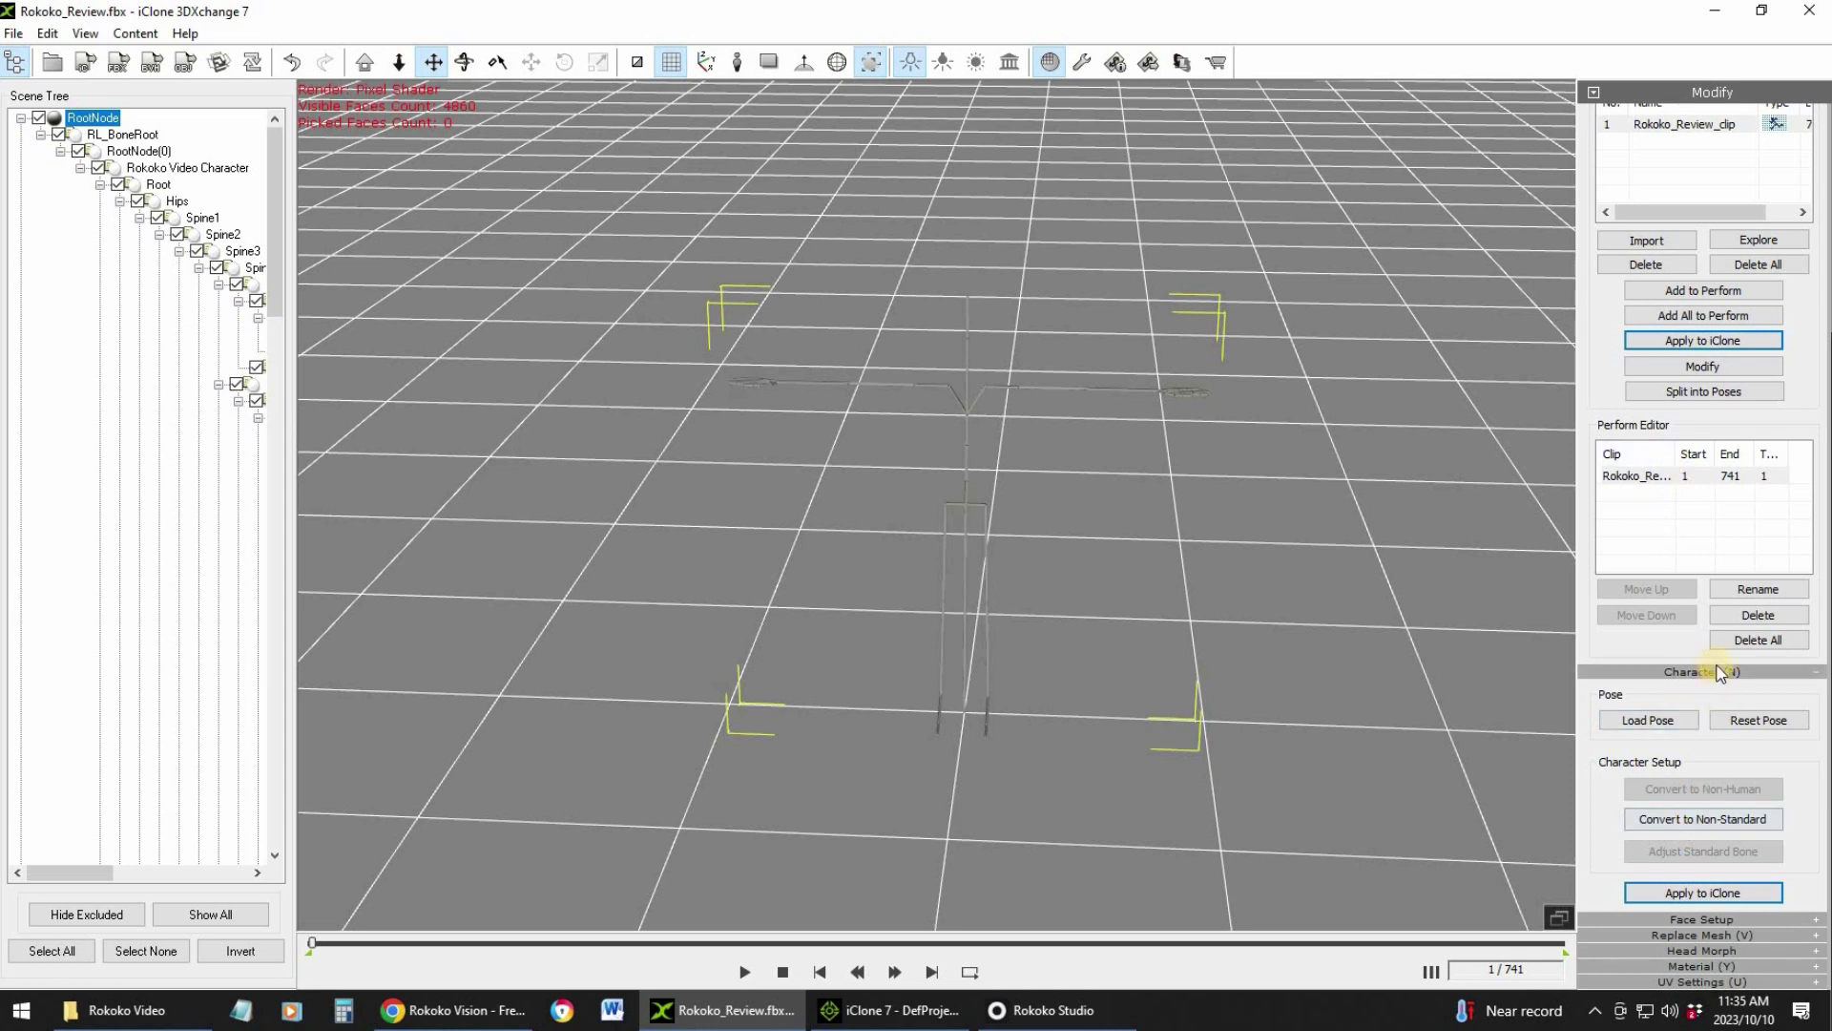
Step: Collapse the animation settings and show the Motion Library and Perform Editor
{"action": "scroll", "coordinate": [1679, 325], "scroll_direction": "up", "scroll_amount": 1}
{"action": "scroll", "coordinate": [1717, 338], "scroll_direction": "down", "scroll_amount": 1}
{"action": "scroll", "coordinate": [1737, 329], "scroll_direction": "up", "scroll_amount": 1}
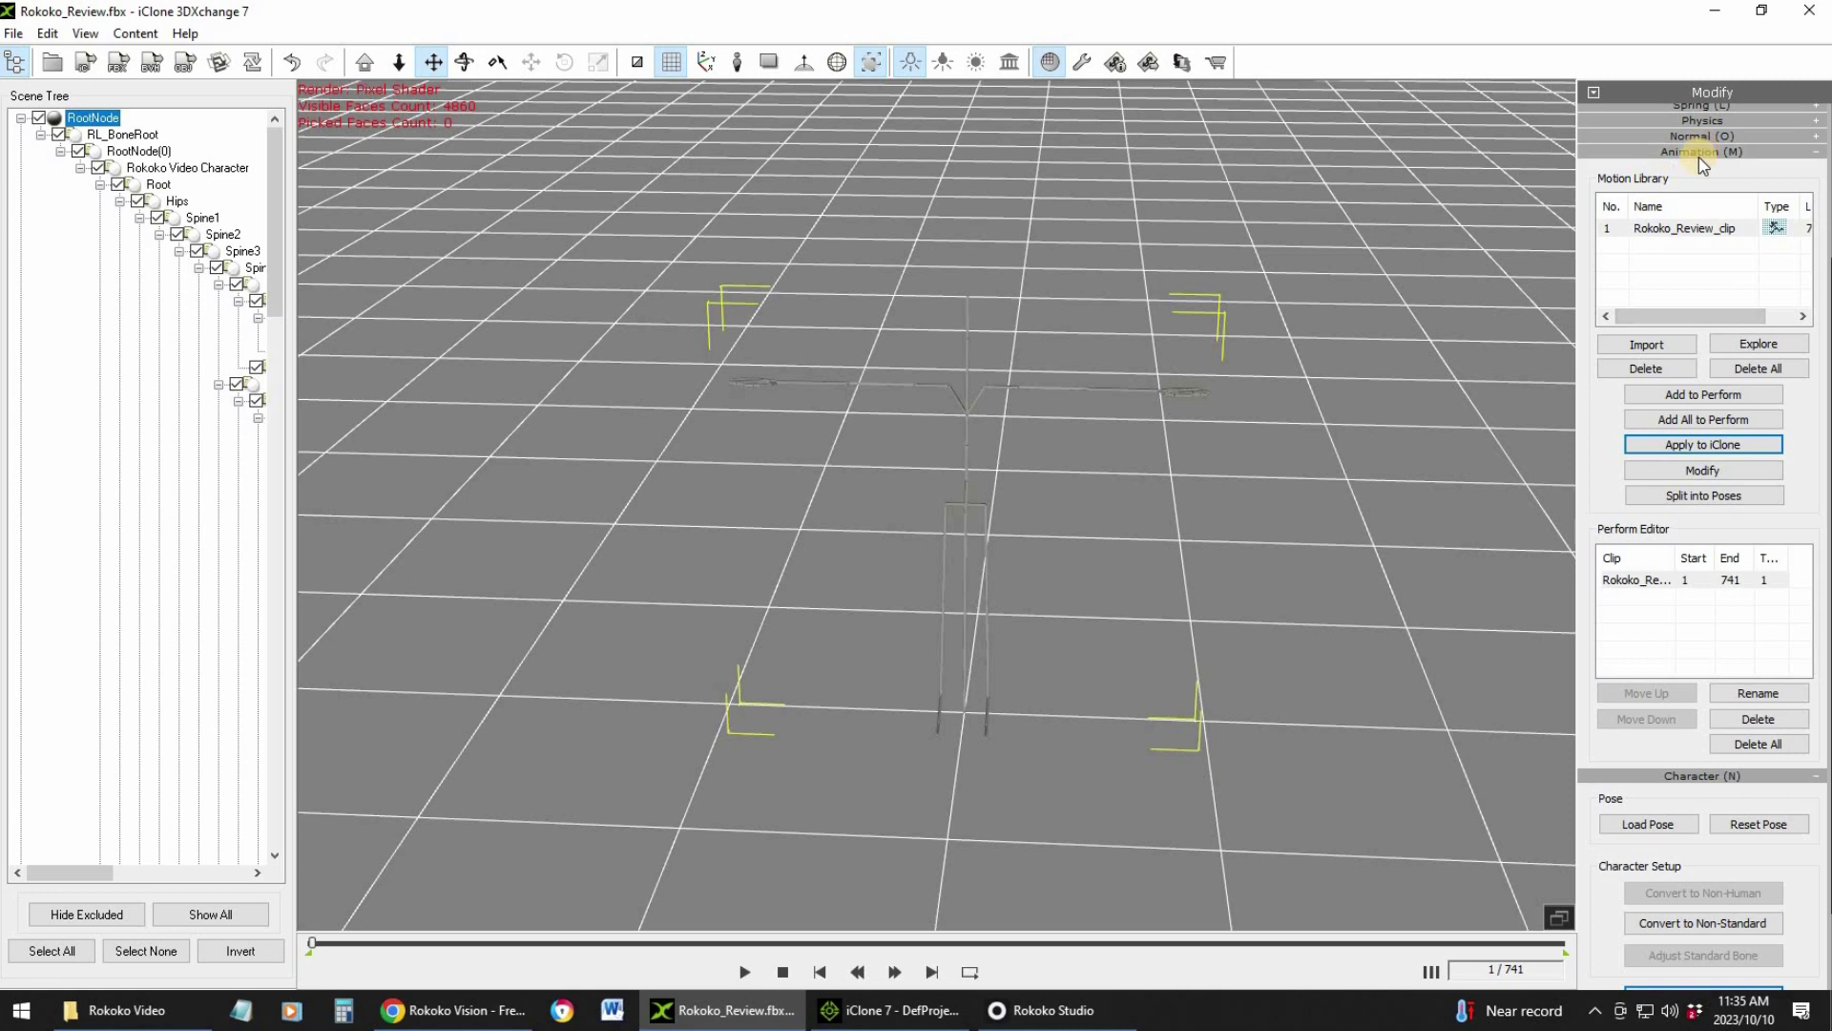
{"action": "left_click", "coordinate": [1729, 151]}
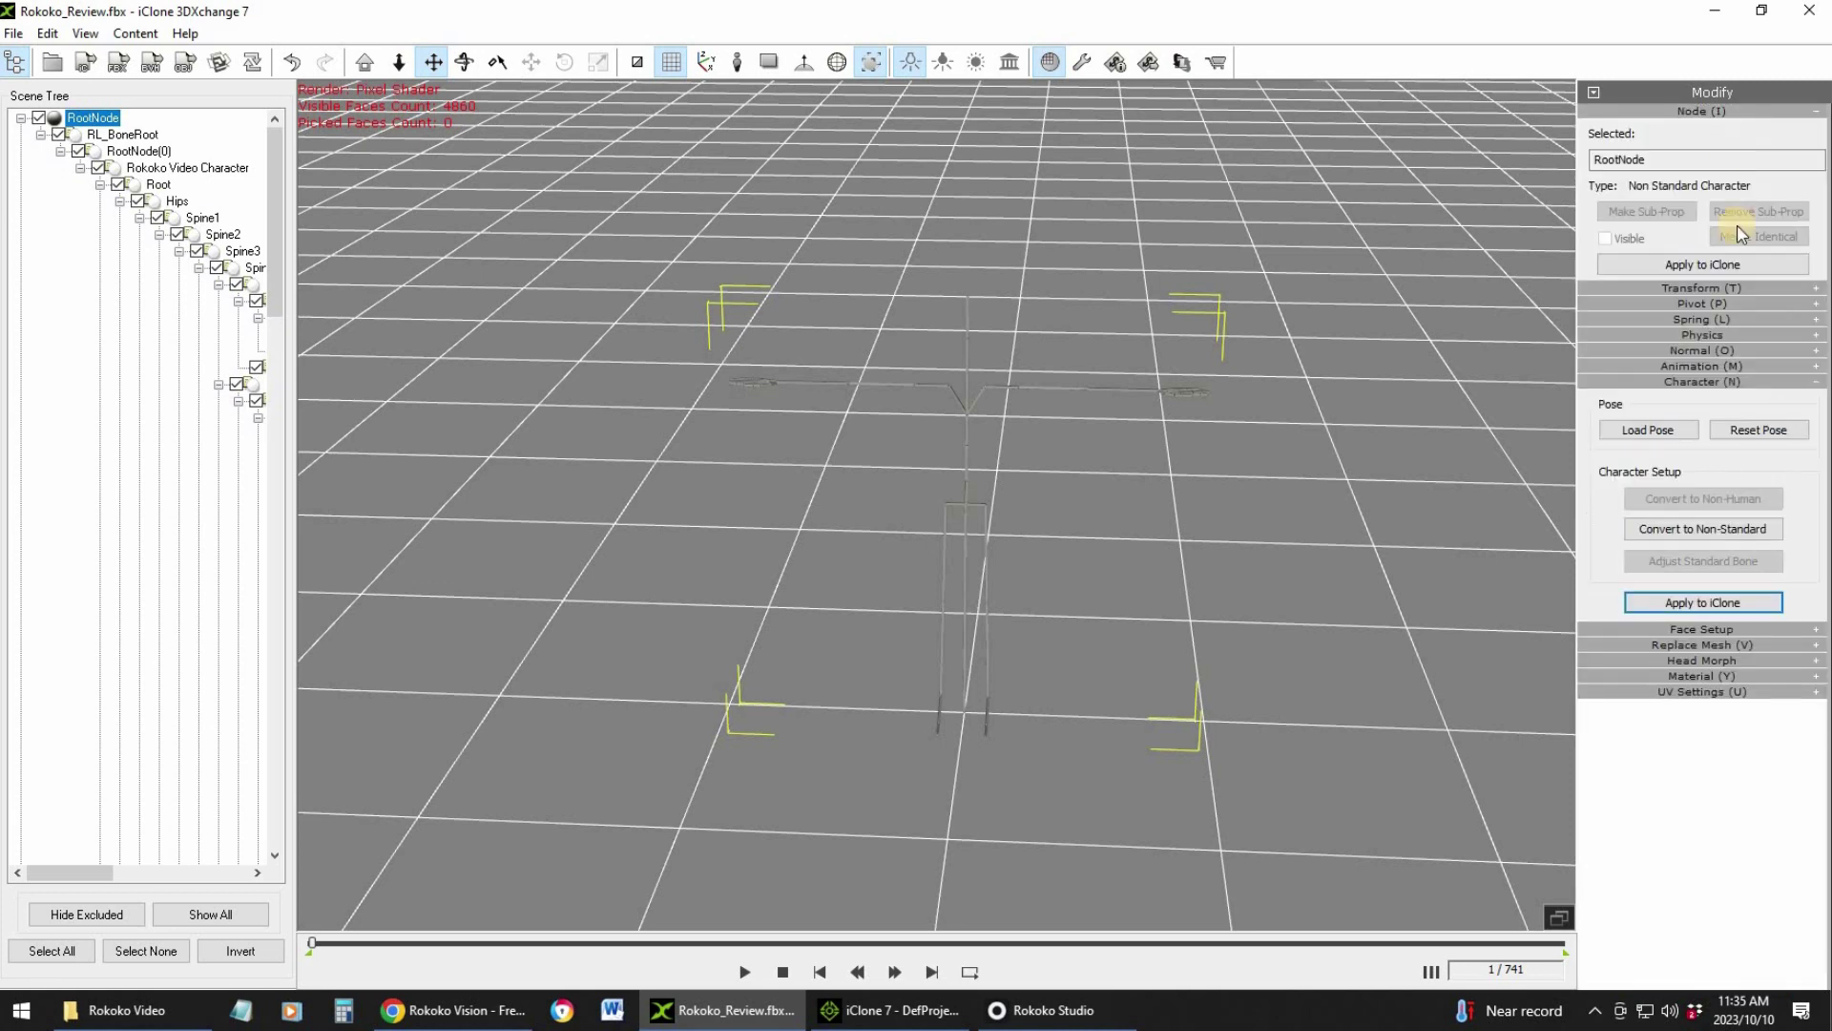
{"action": "left_click", "coordinate": [1696, 367]}
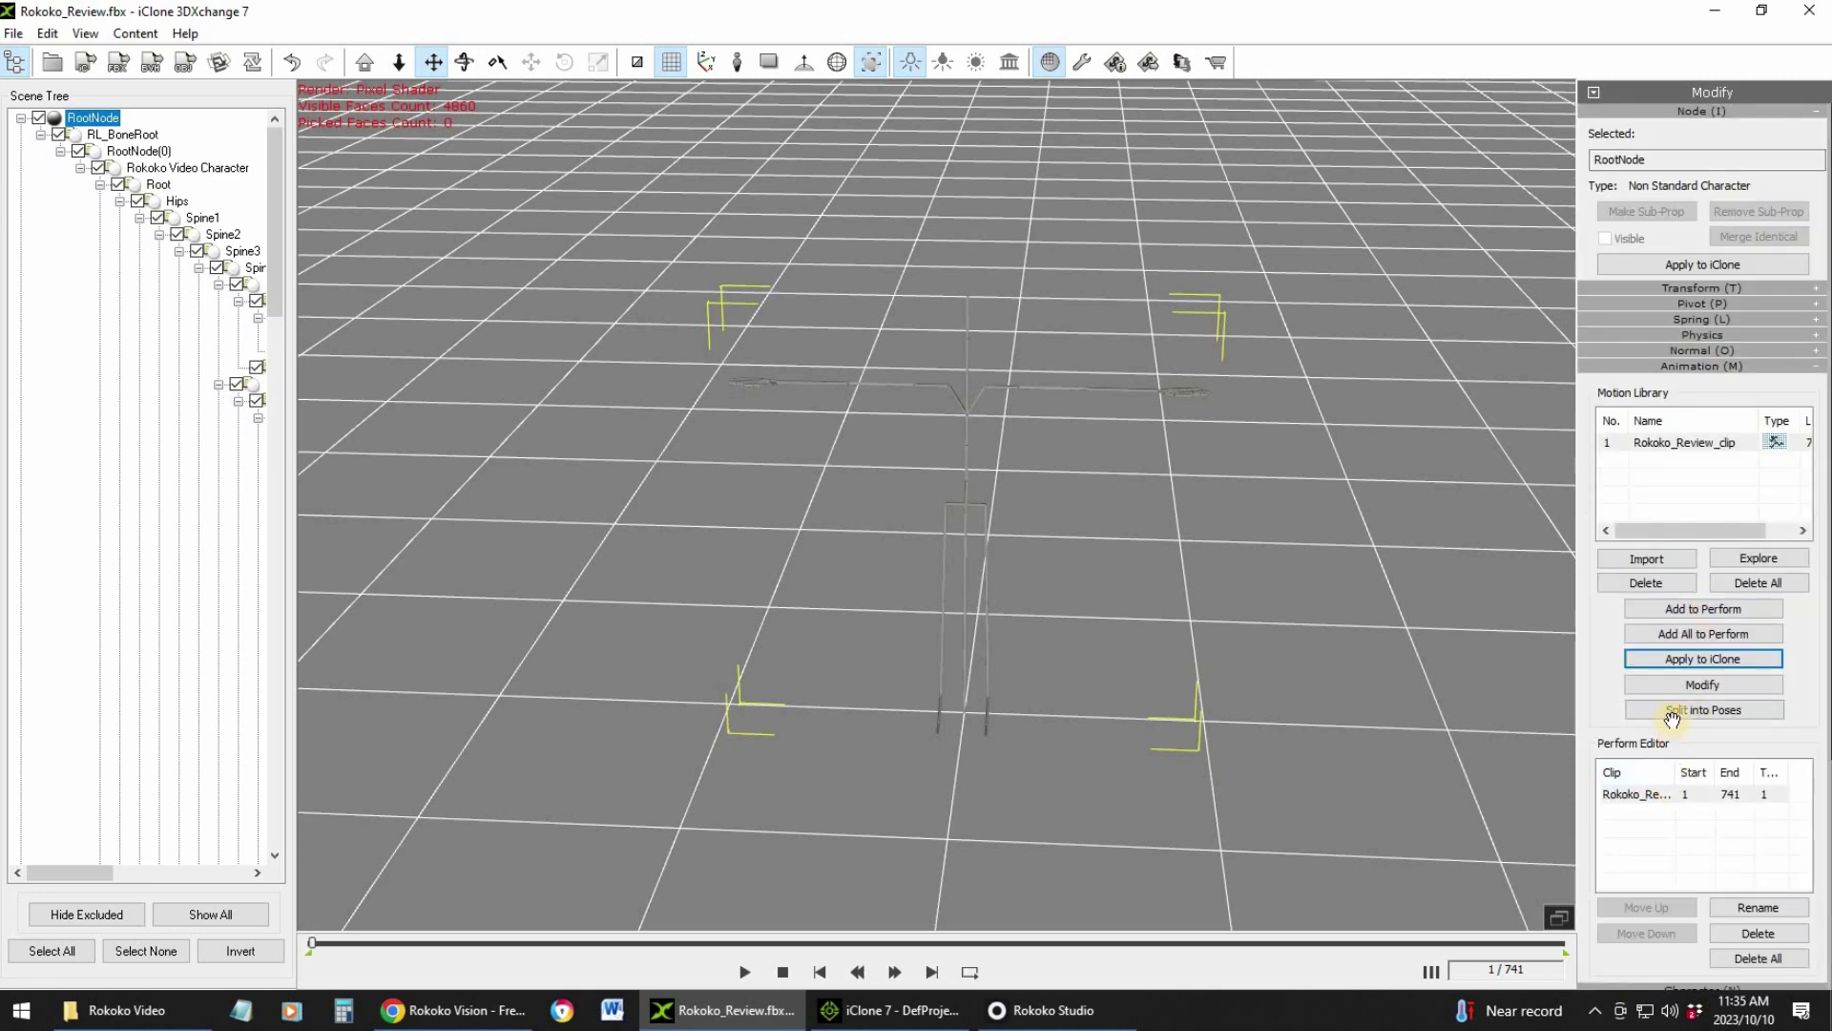
{"action": "scroll", "coordinate": [1662, 743], "scroll_direction": "down", "scroll_amount": 1}
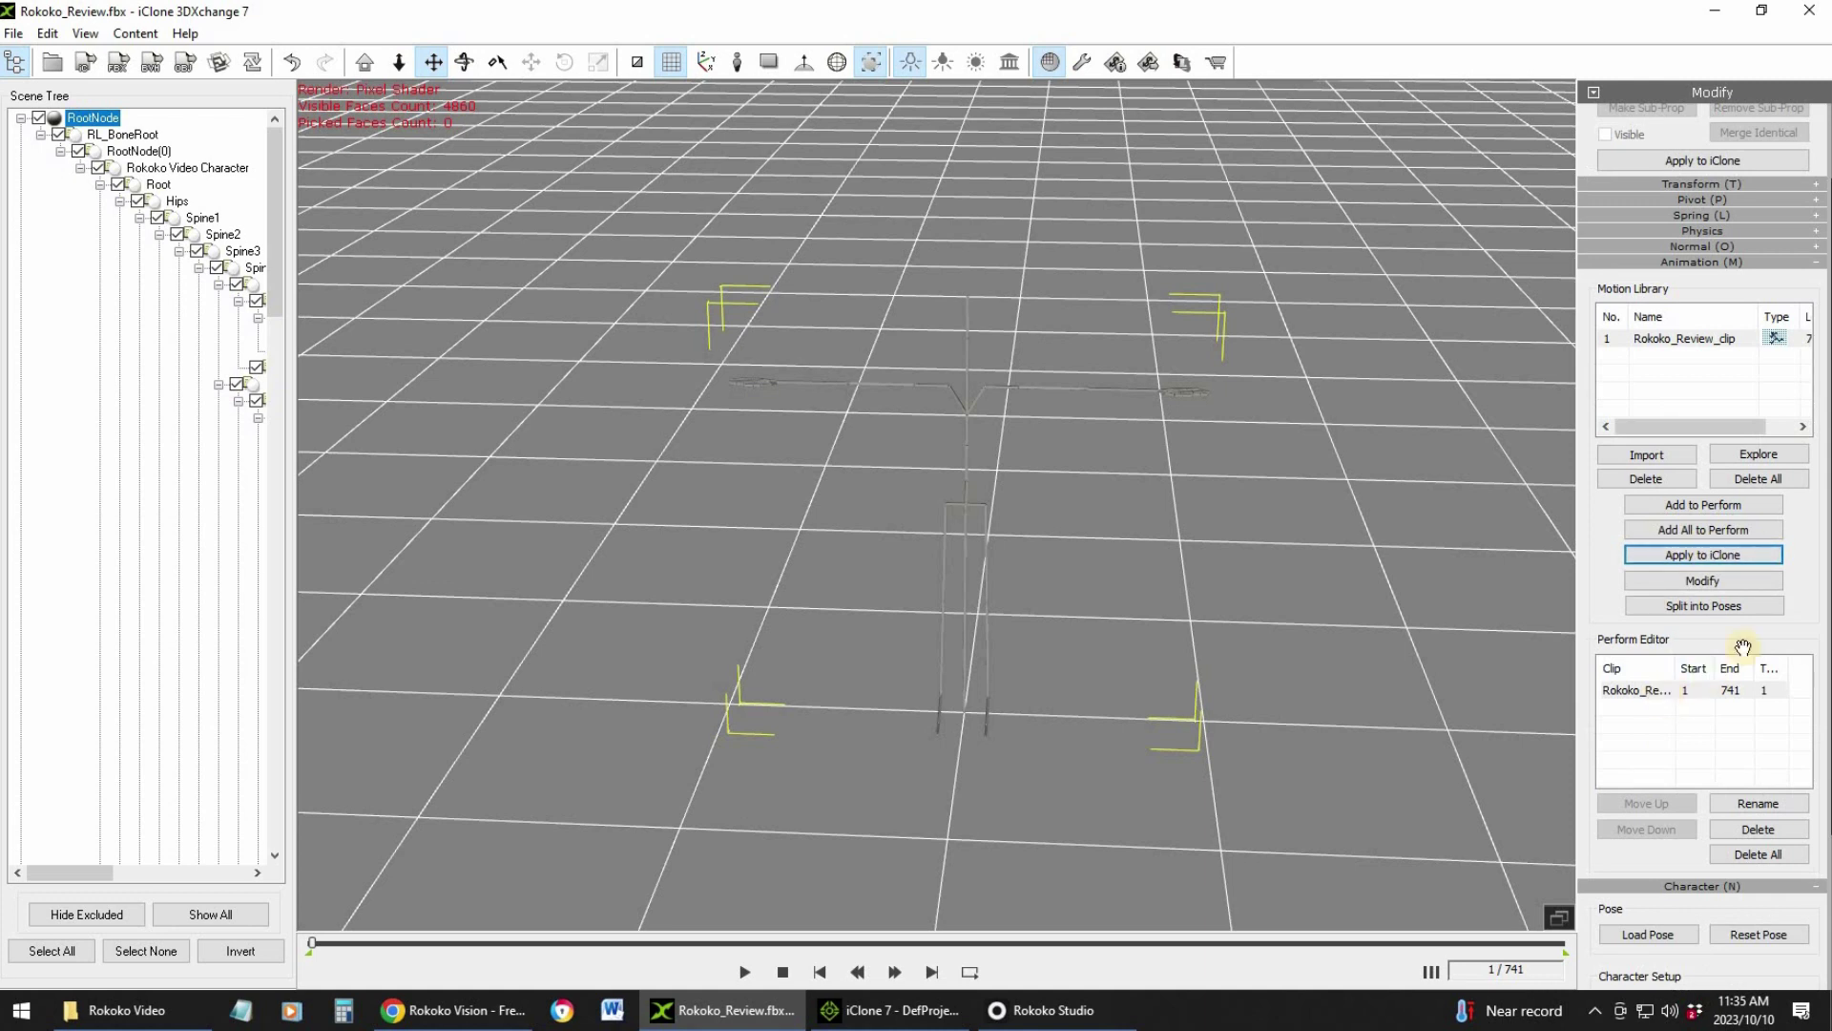
Step: Keep the Rokoko_Review_clip name and convert the skeleton to Non-Standard
{"action": "double_click", "coordinate": [1665, 690]}
{"action": "key", "text": "Return"}
{"action": "scroll", "coordinate": [1809, 620], "scroll_direction": "down", "scroll_amount": 2}
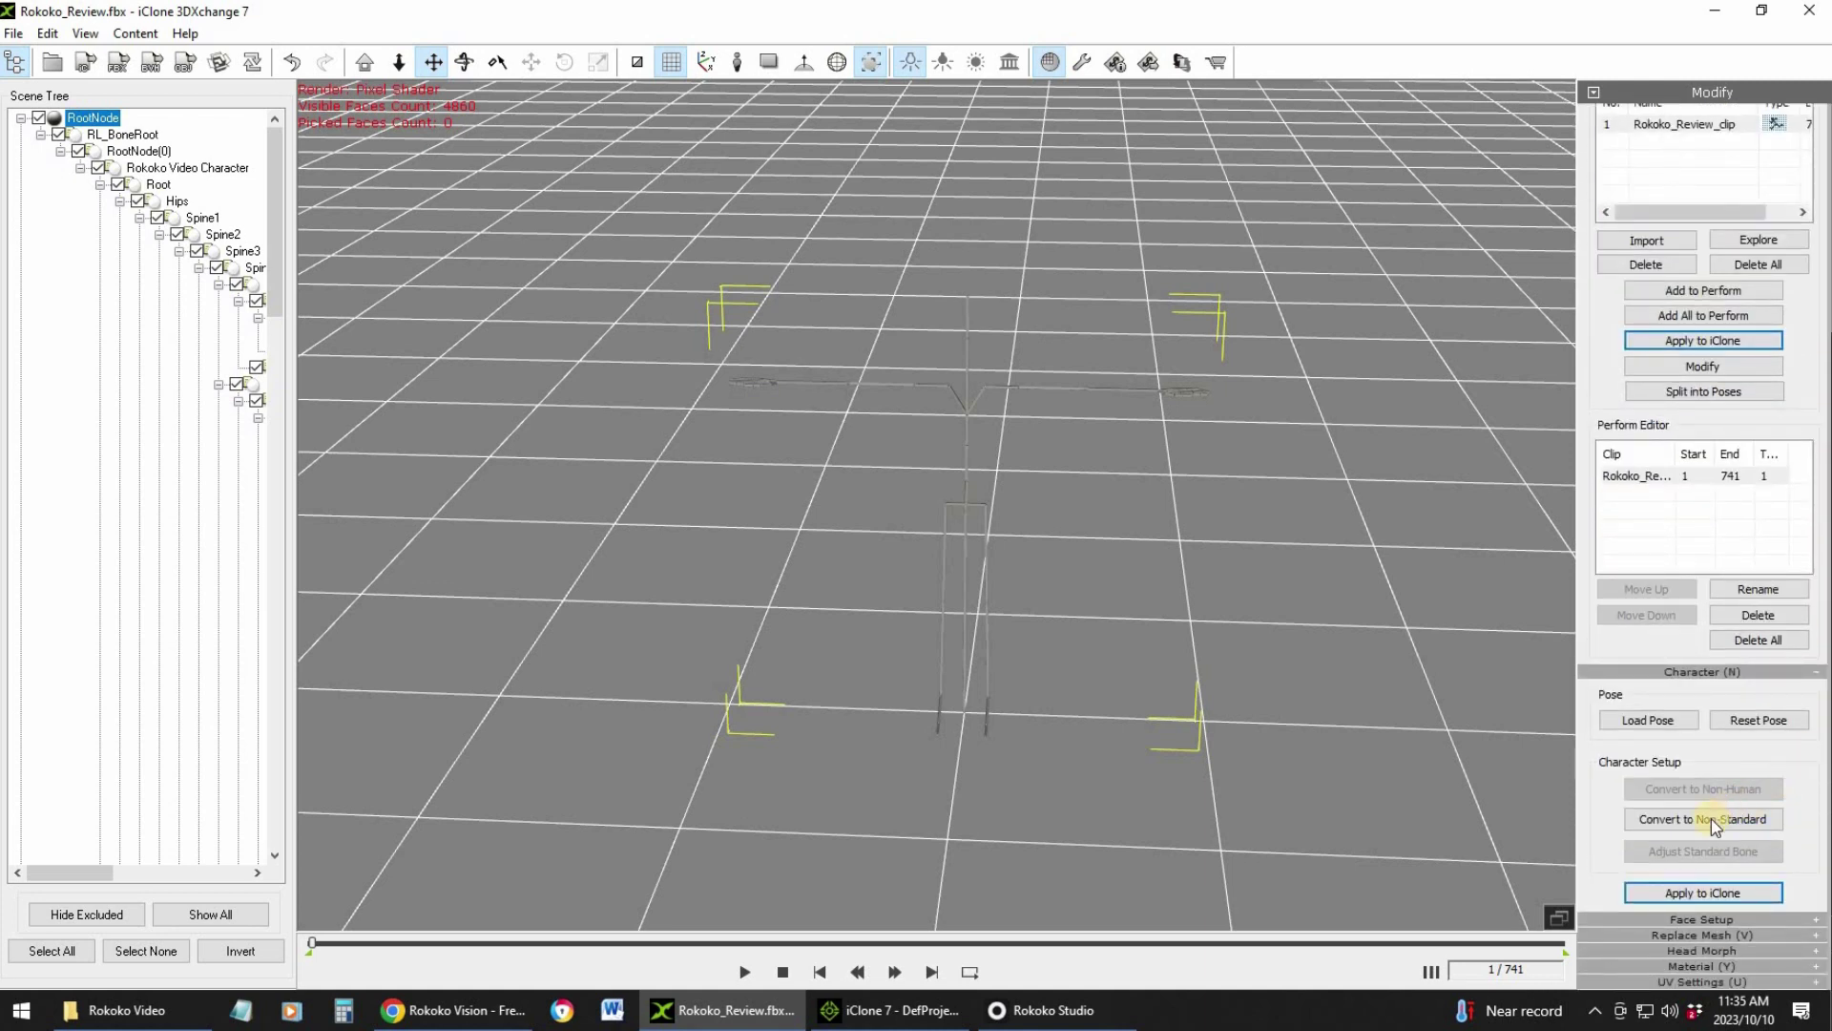
{"action": "left_click", "coordinate": [1677, 813]}
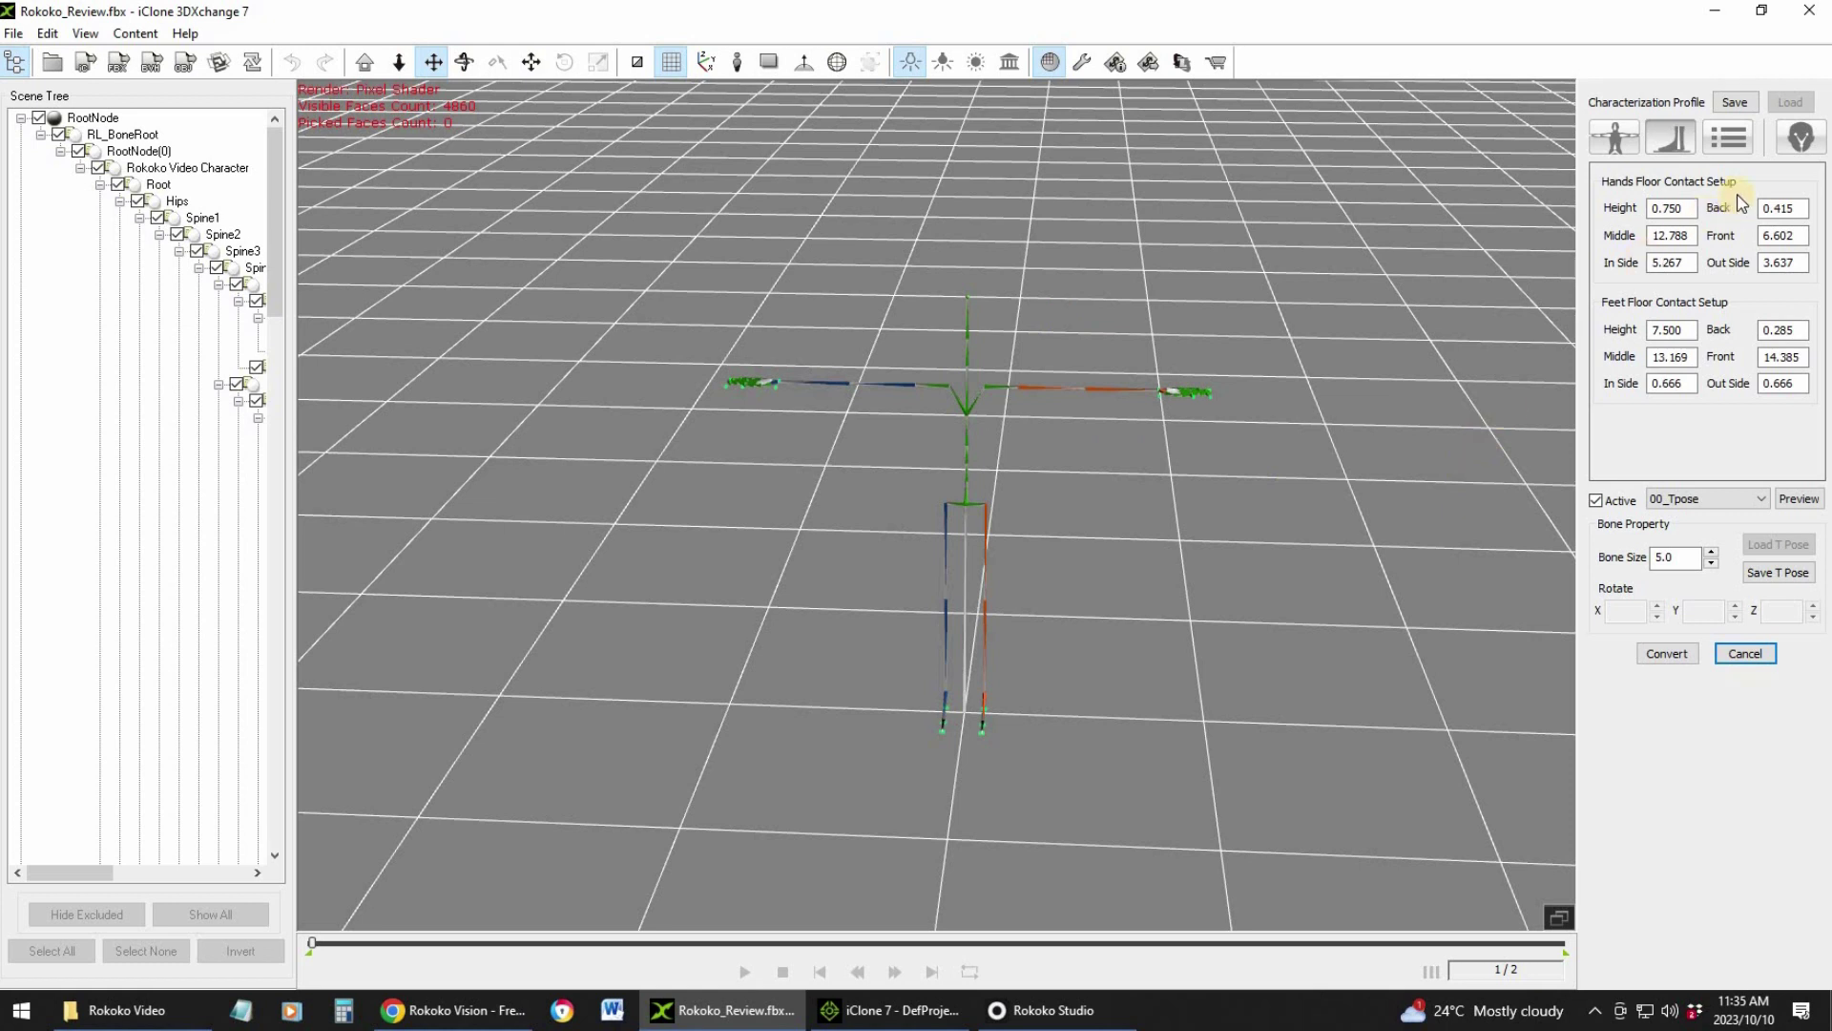
Step: Show the body bone-mapping tab of the Characterization Profile
{"action": "left_click", "coordinate": [1615, 137]}
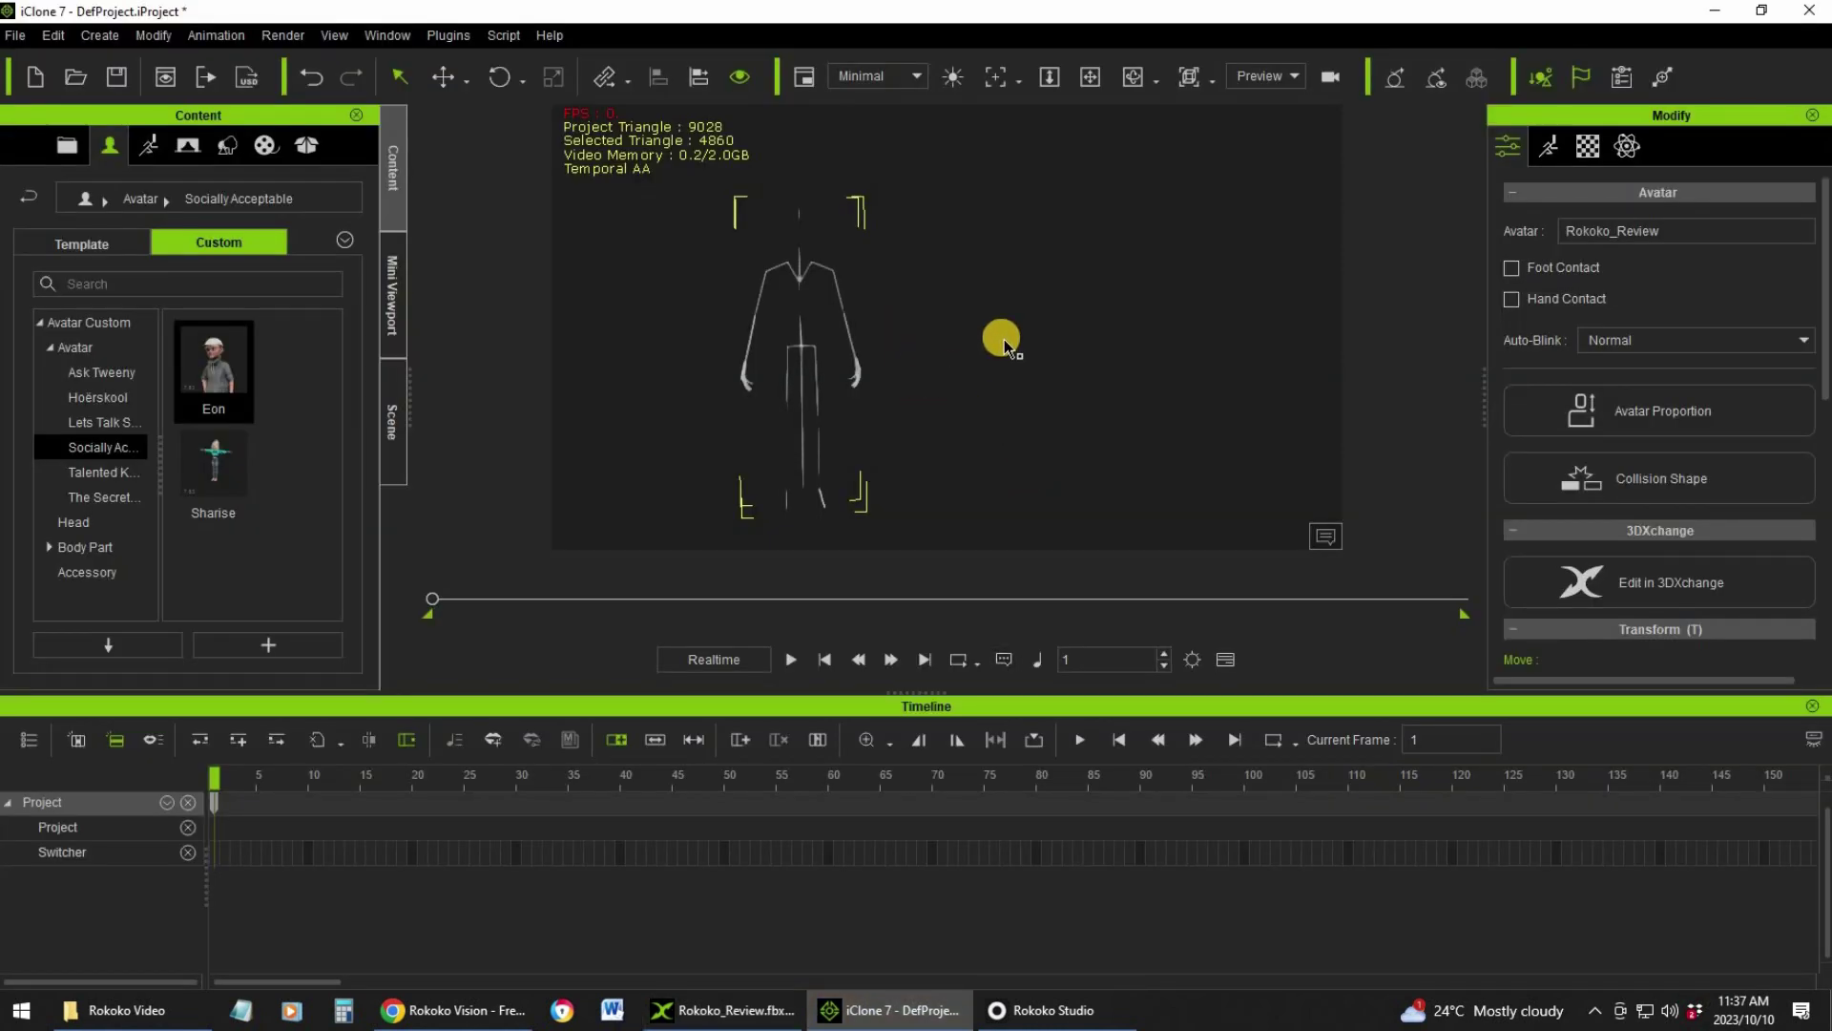
Step: In iClone 7, play the Rokoko_Review_clip on the skeleton avatar, then stop it
{"action": "left_click", "coordinate": [983, 389]}
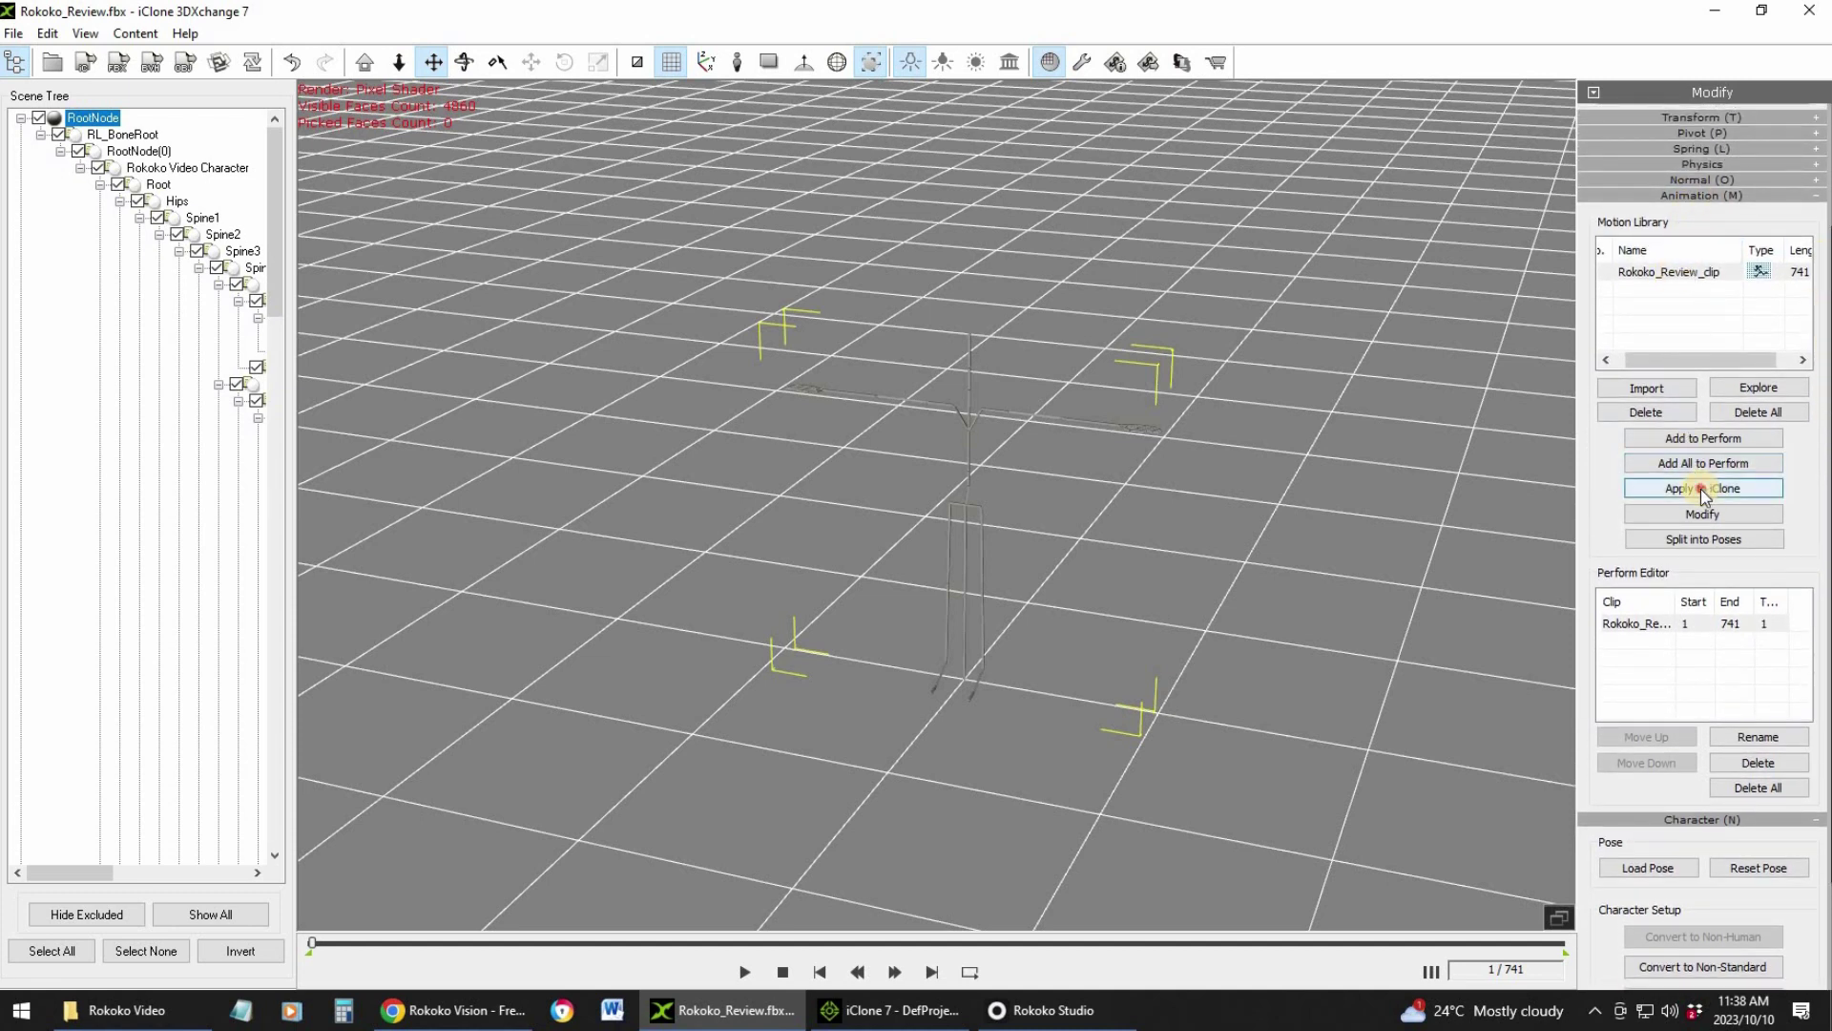
{"action": "left_click", "coordinate": [905, 1016]}
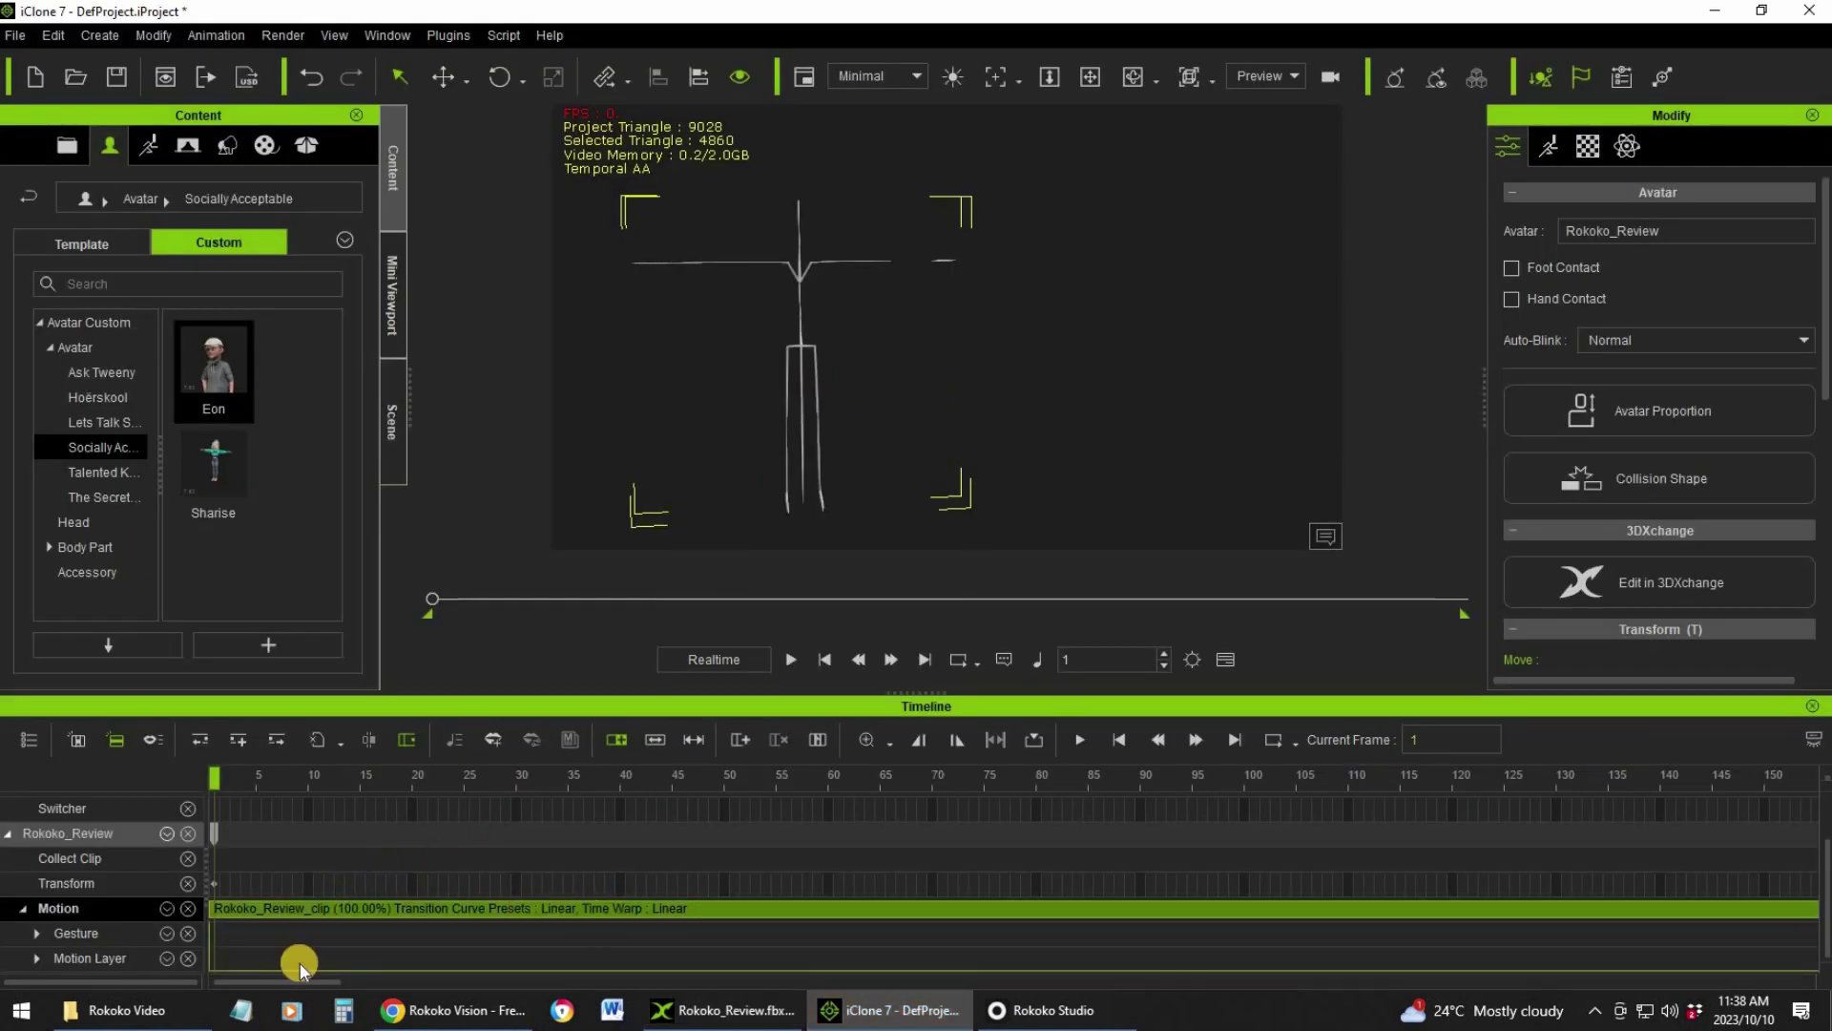
{"action": "key", "text": "space"}
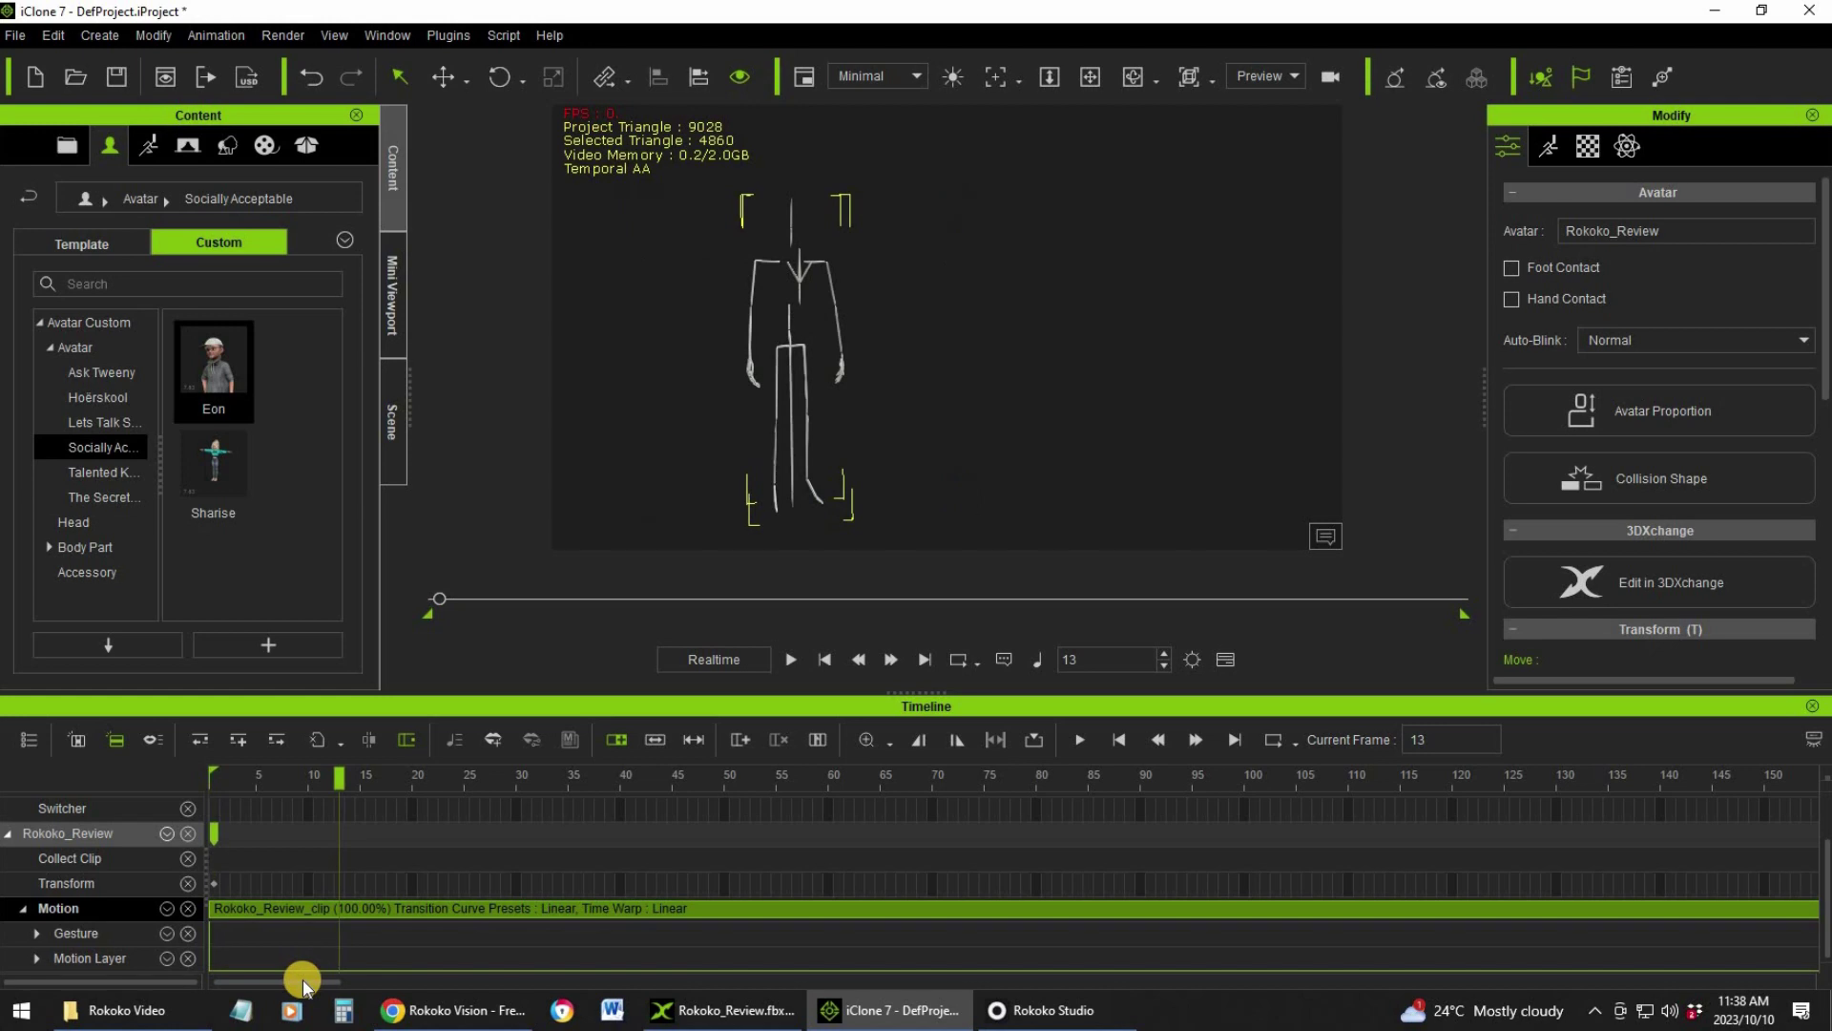
{"action": "left_click", "coordinate": [790, 659]}
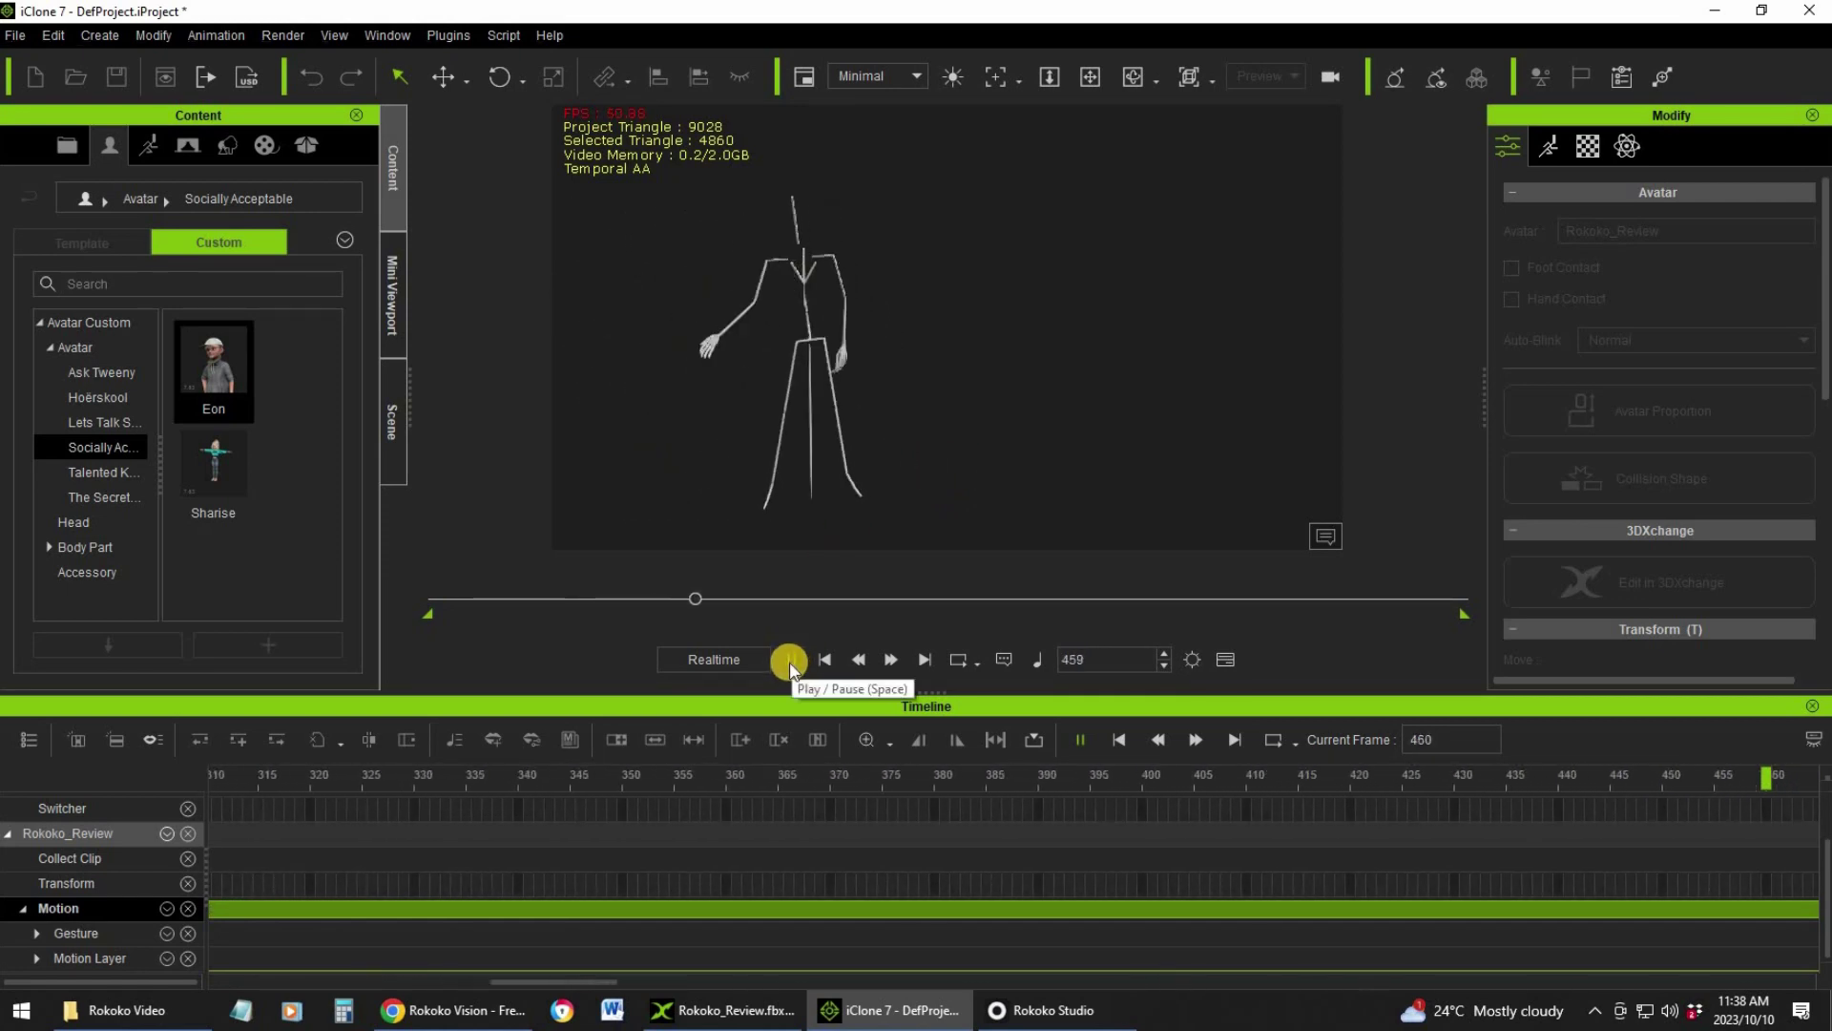
{"action": "left_click", "coordinate": [825, 660]}
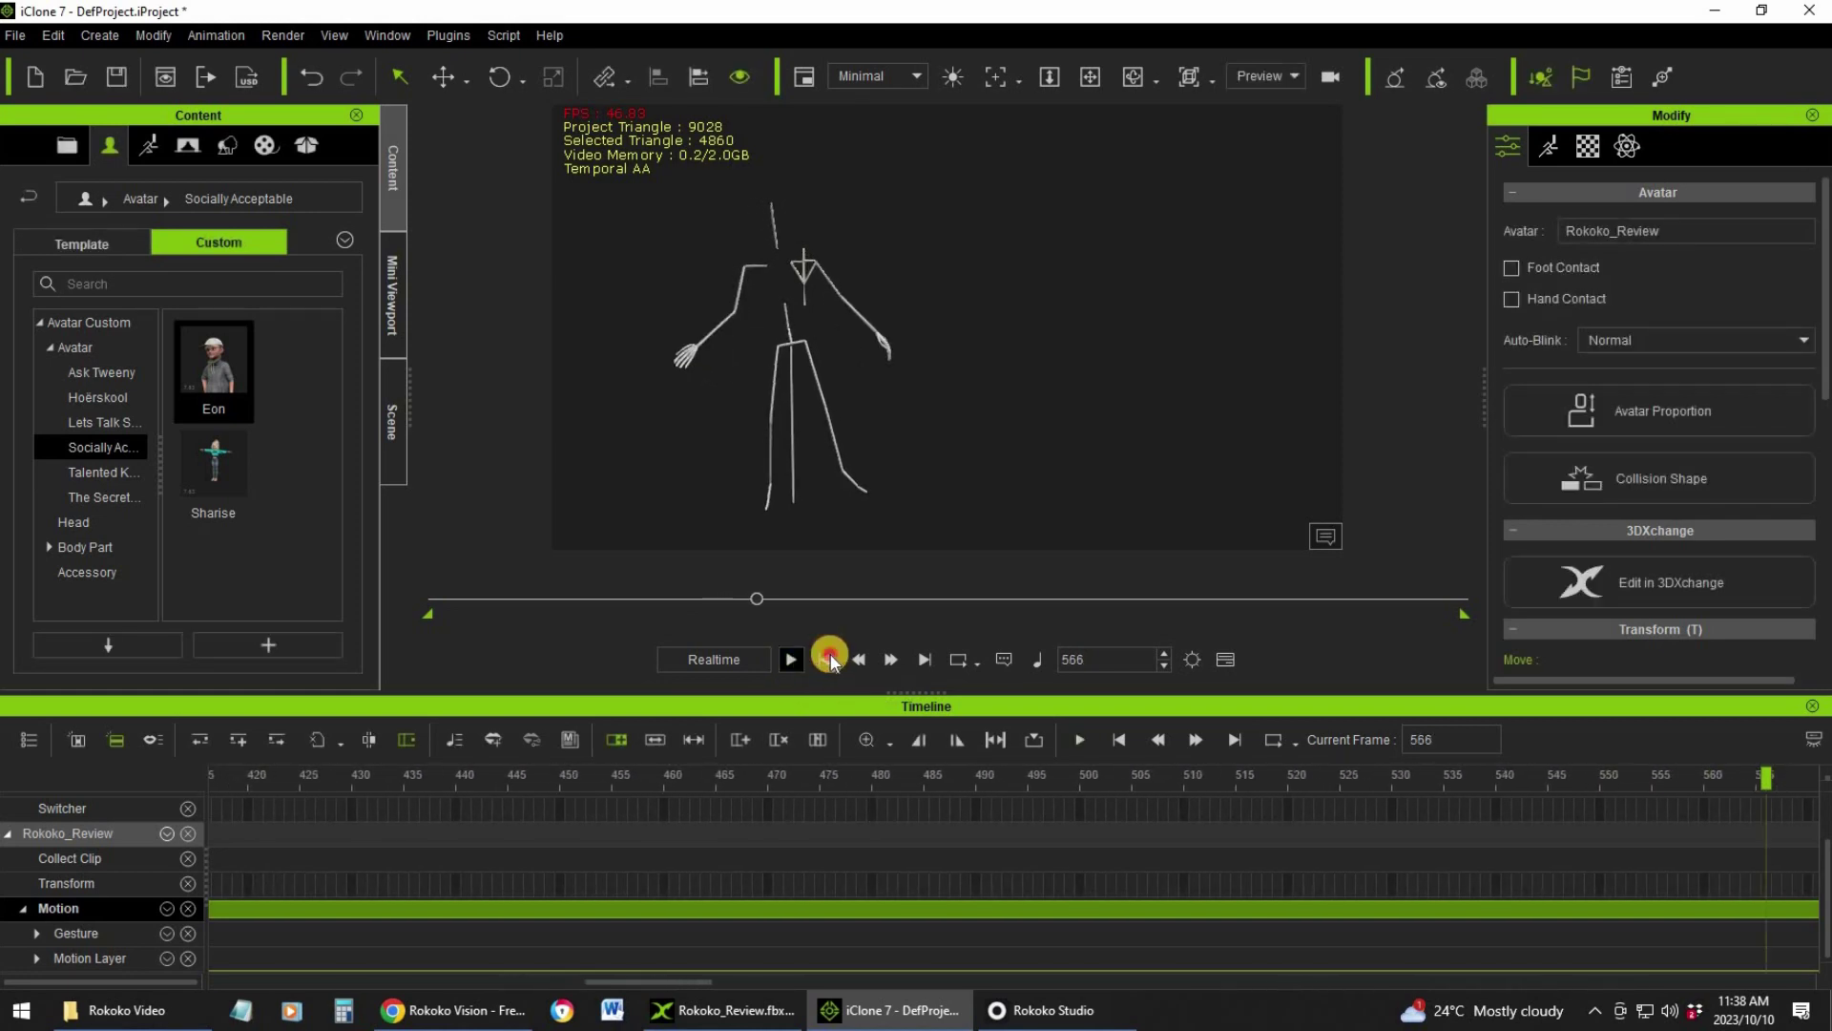
Step: Select Rokoko_Review in the Scene list and delete it
{"action": "right_click", "coordinate": [797, 910]}
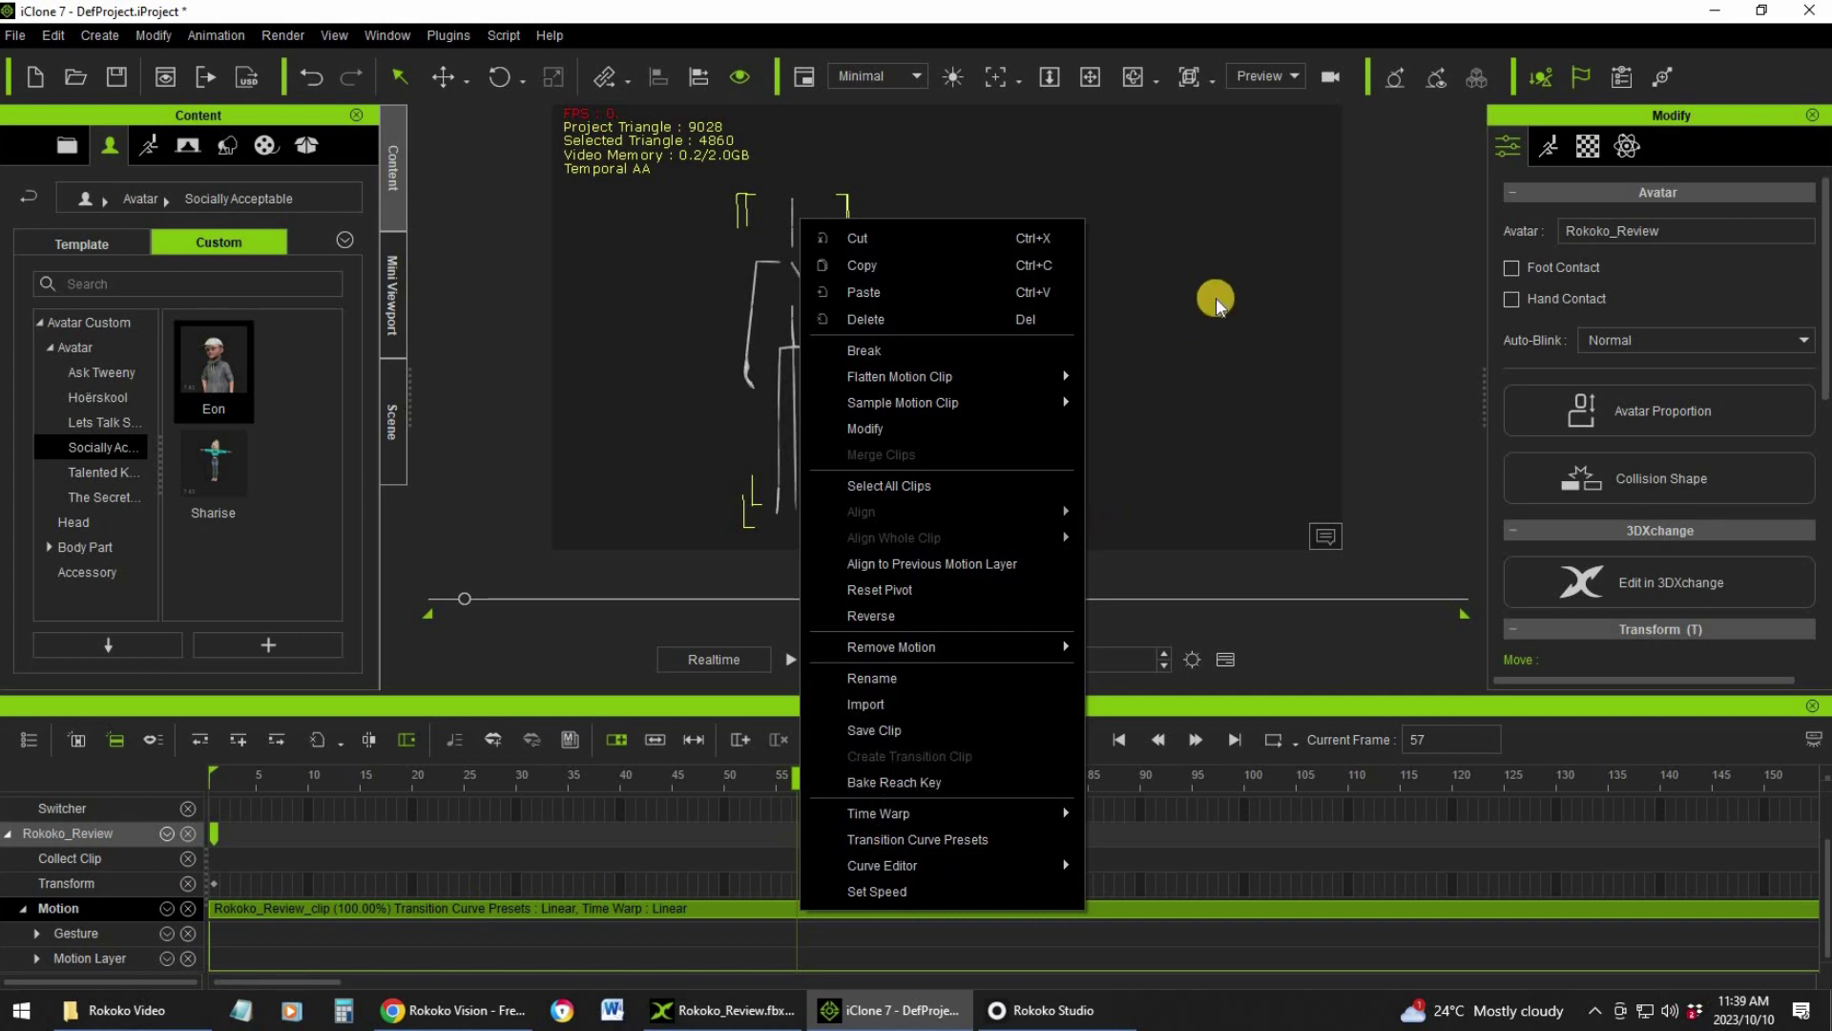
{"action": "left_click", "coordinate": [1108, 300]}
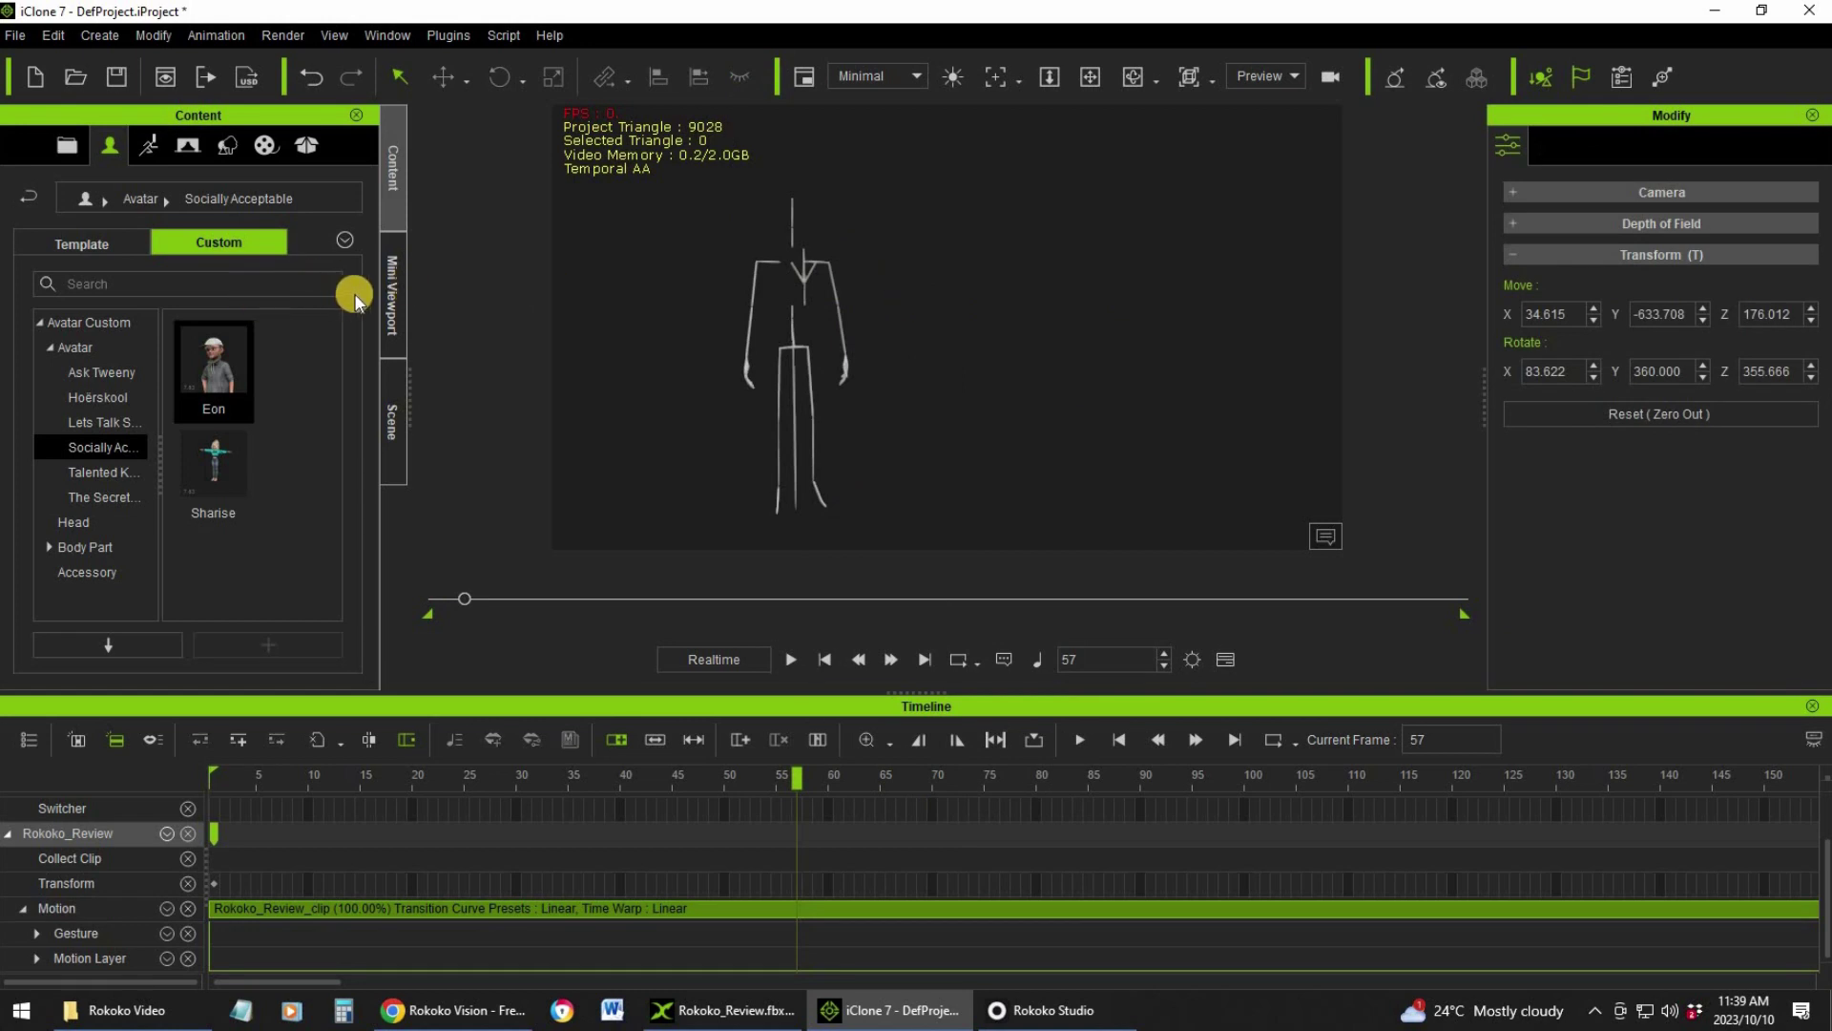
{"action": "left_click", "coordinate": [399, 406]}
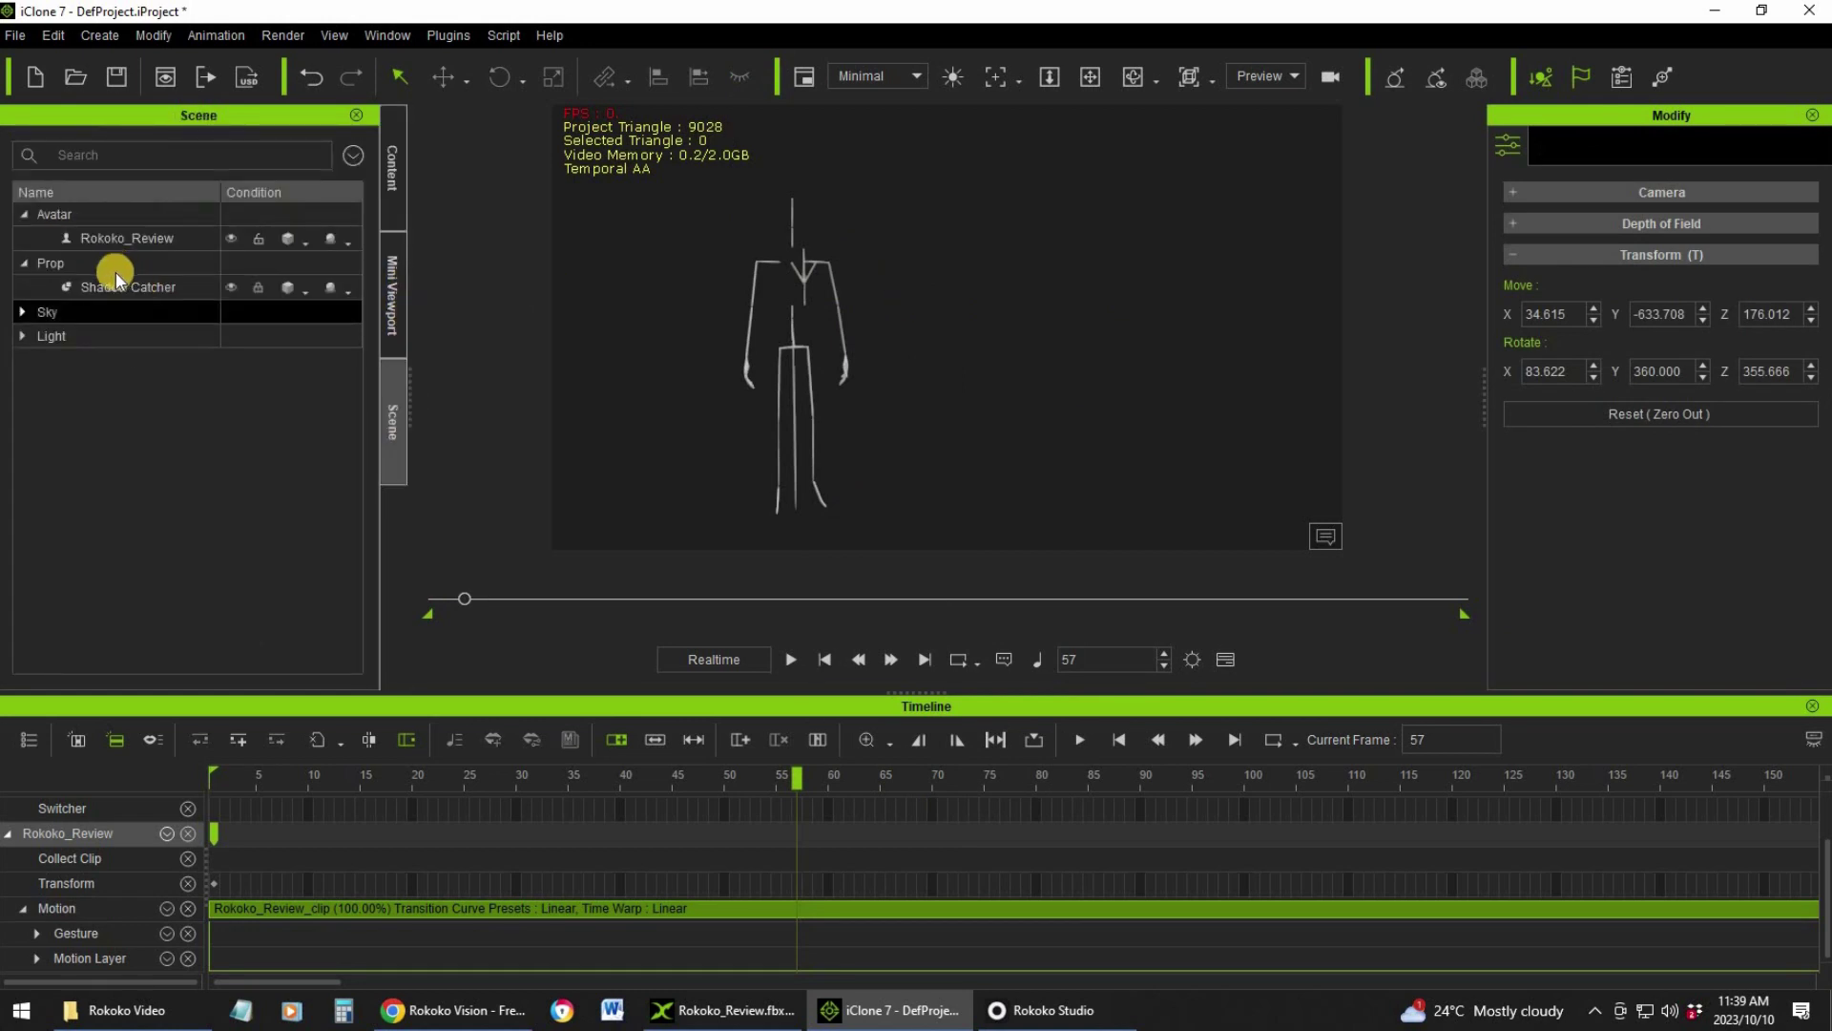
{"action": "left_click", "coordinate": [124, 239]}
{"action": "key", "text": "Delete"}
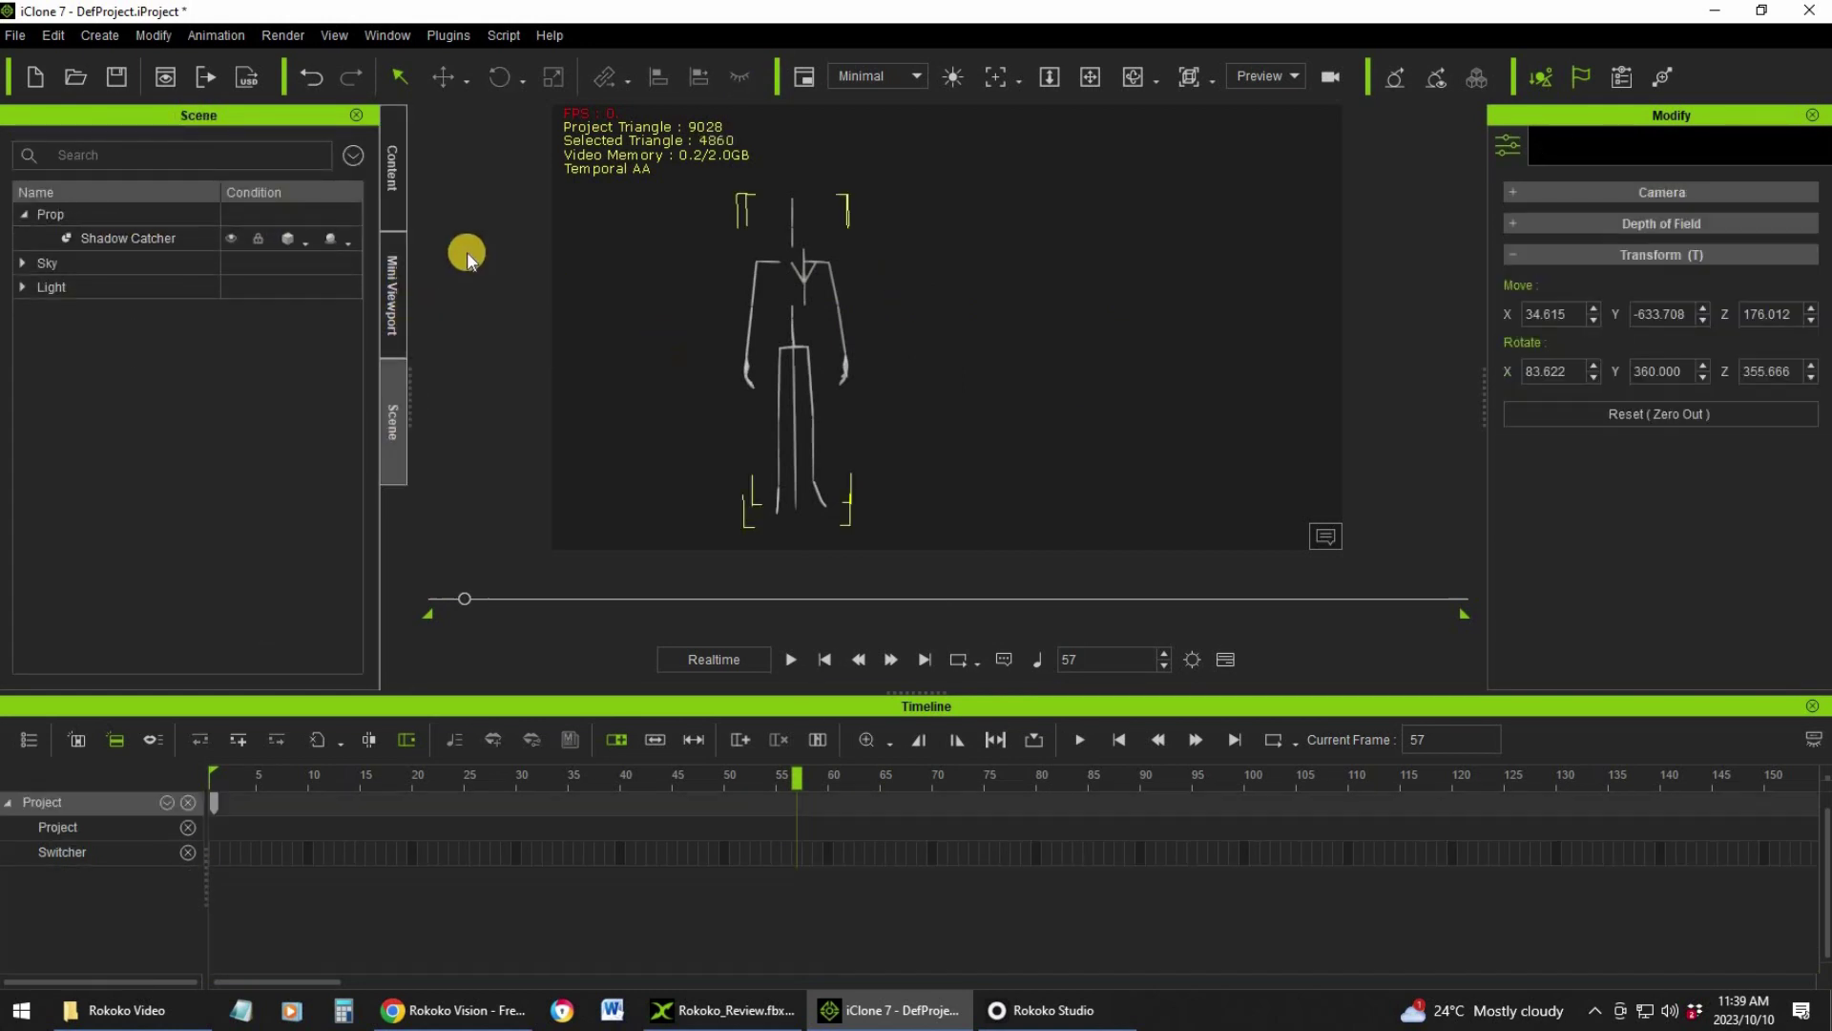
Step: Add the Eon character from the Socially Acceptable avatar library to the scene
{"action": "left_click", "coordinate": [390, 172]}
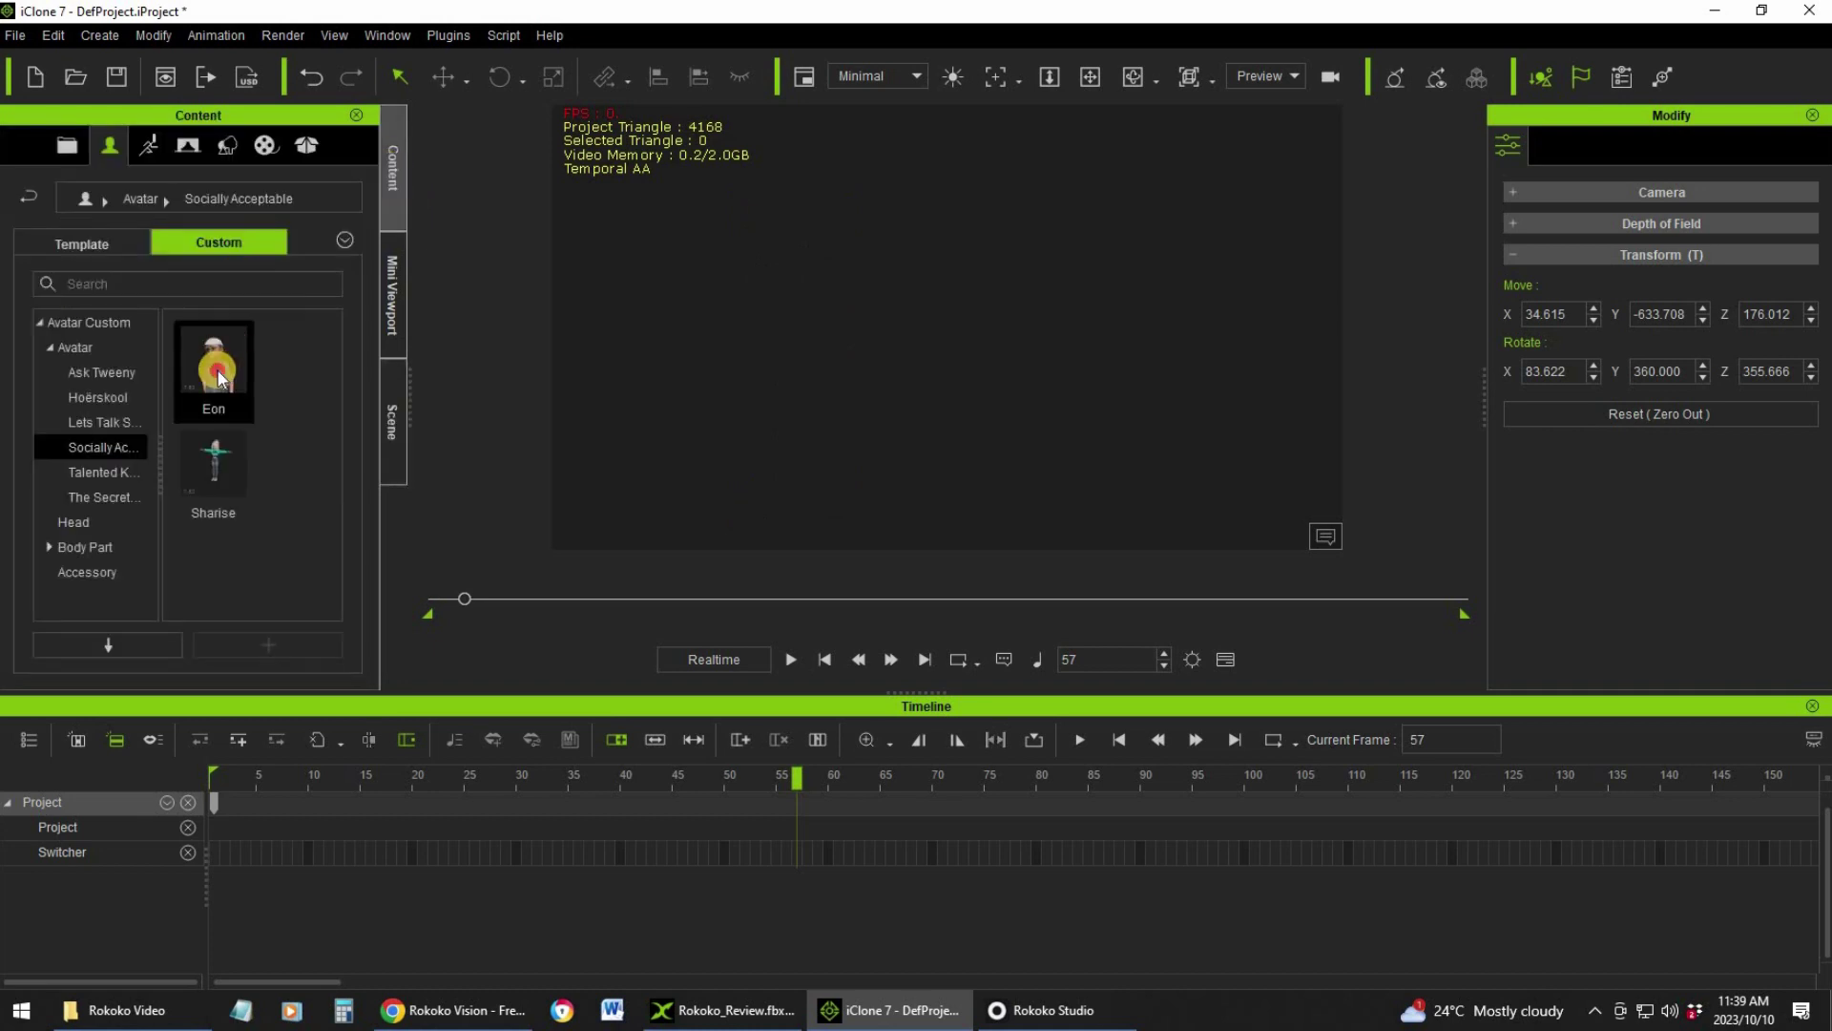
{"action": "left_click_drag", "start_coordinate": [434, 365], "coordinate": [525, 355]}
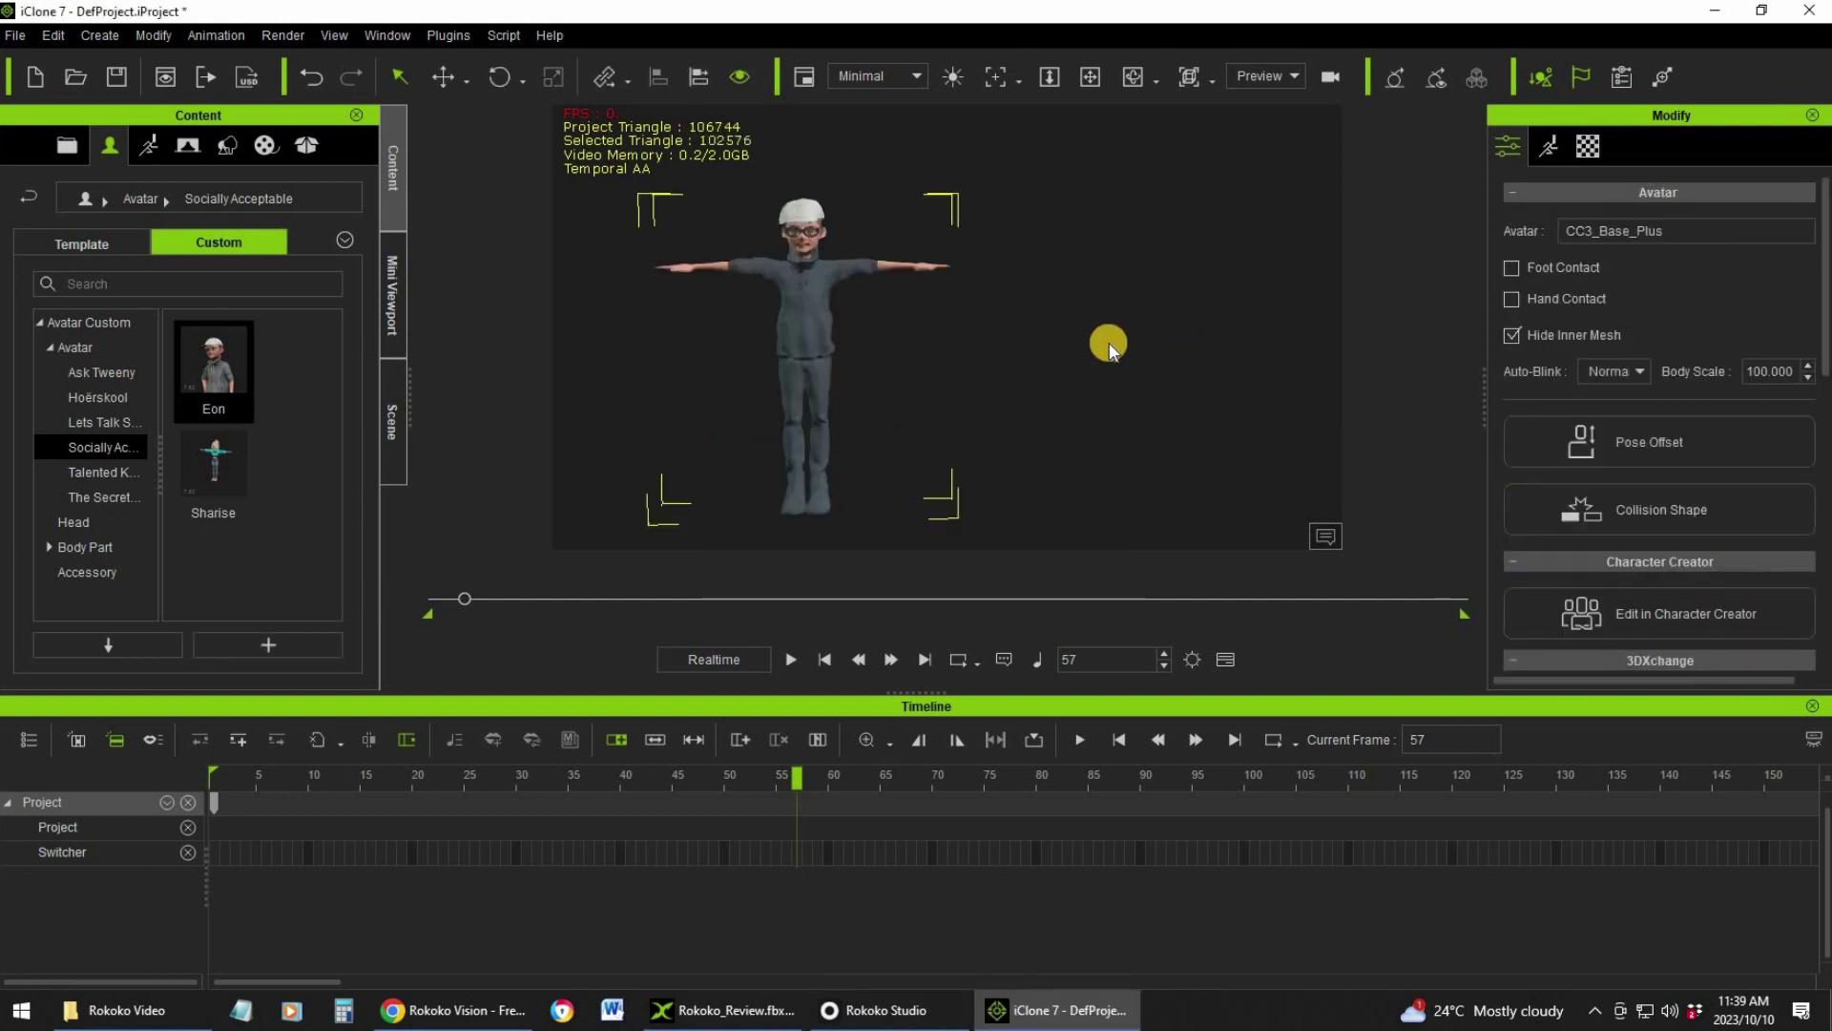
{"action": "left_click", "coordinate": [1002, 809]}
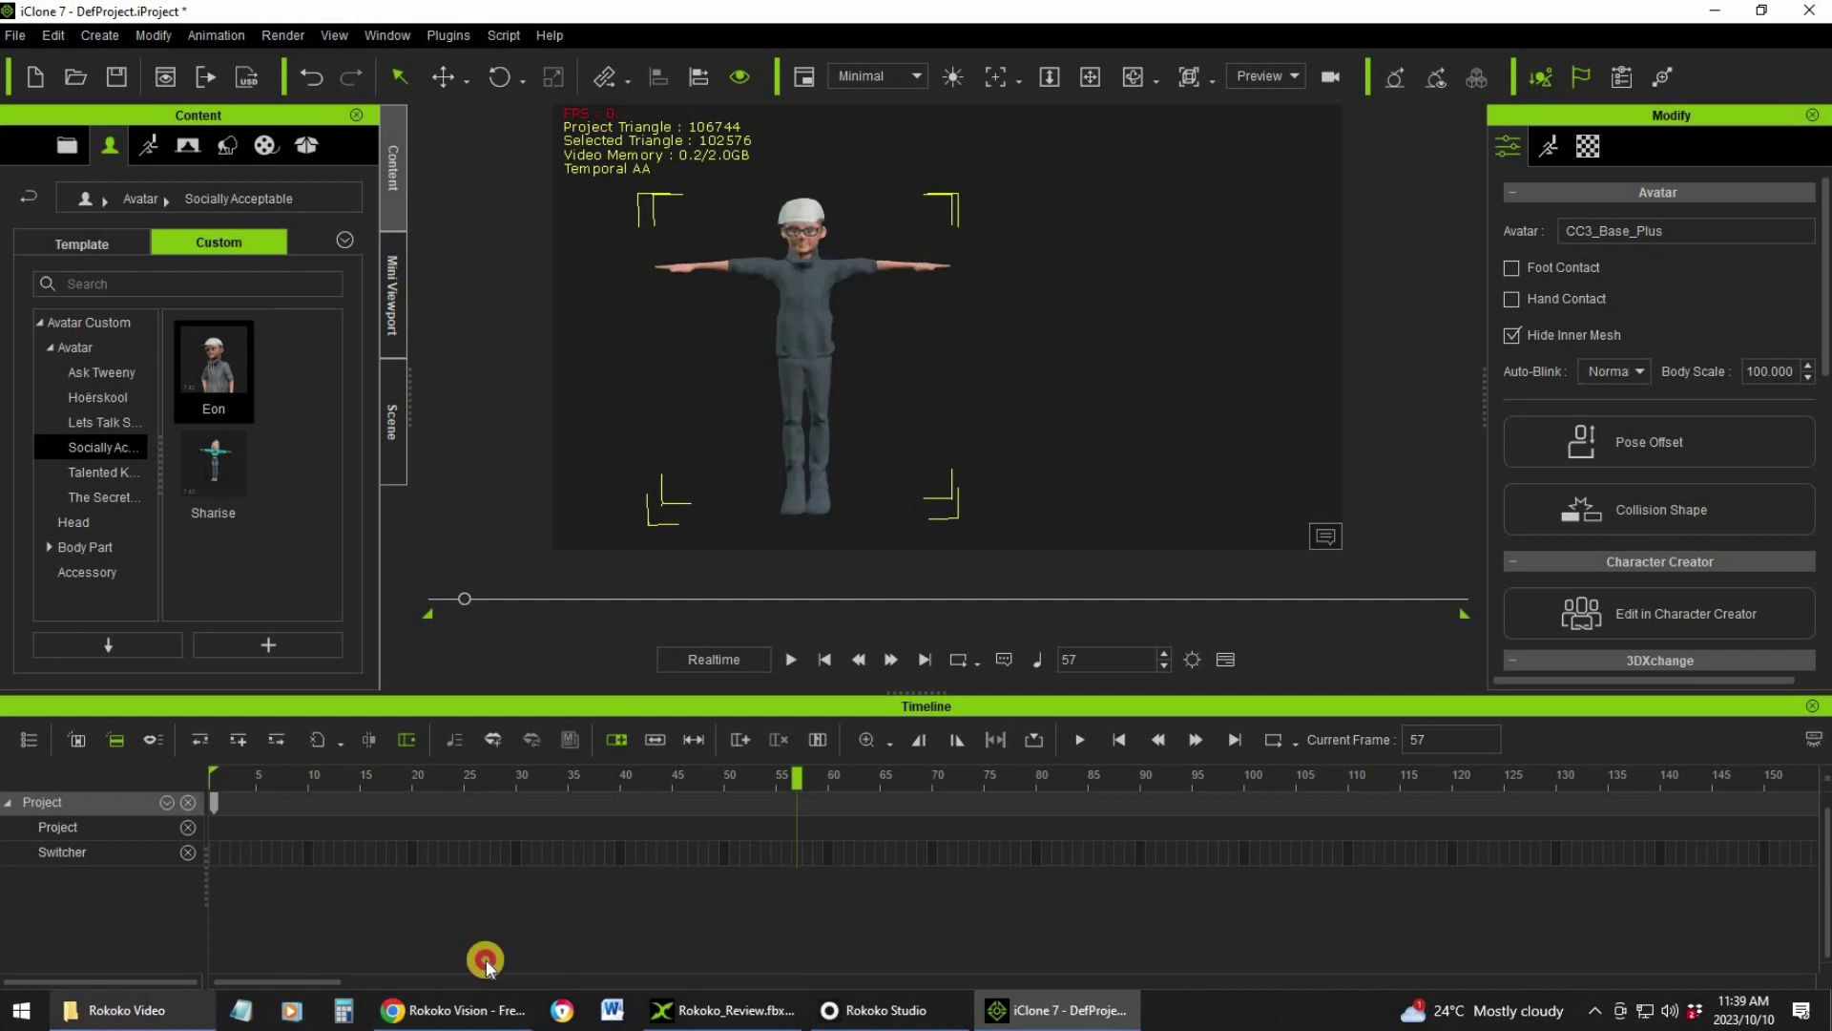
Step: Drag Rokoko Sample 1 from the Rokoko Video folder onto Eon to apply the motion
{"action": "key", "text": "alt+Tab"}
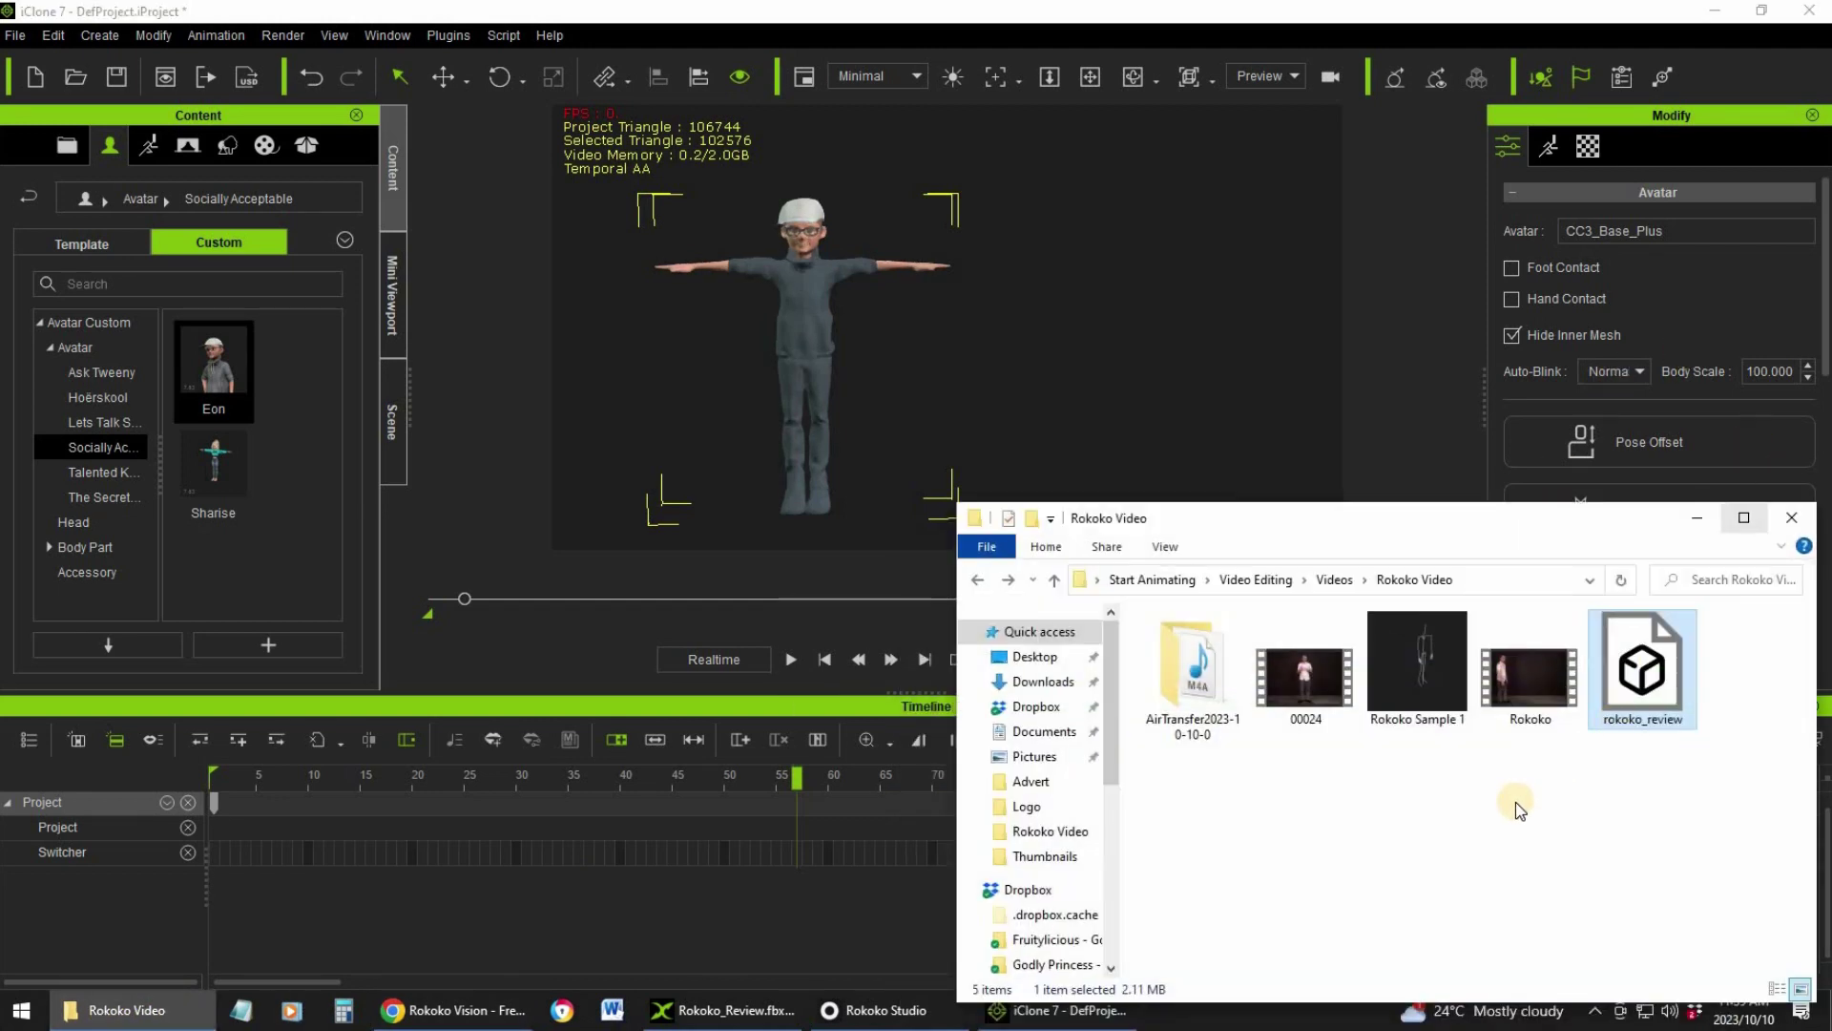
{"action": "left_click", "coordinate": [1441, 668]}
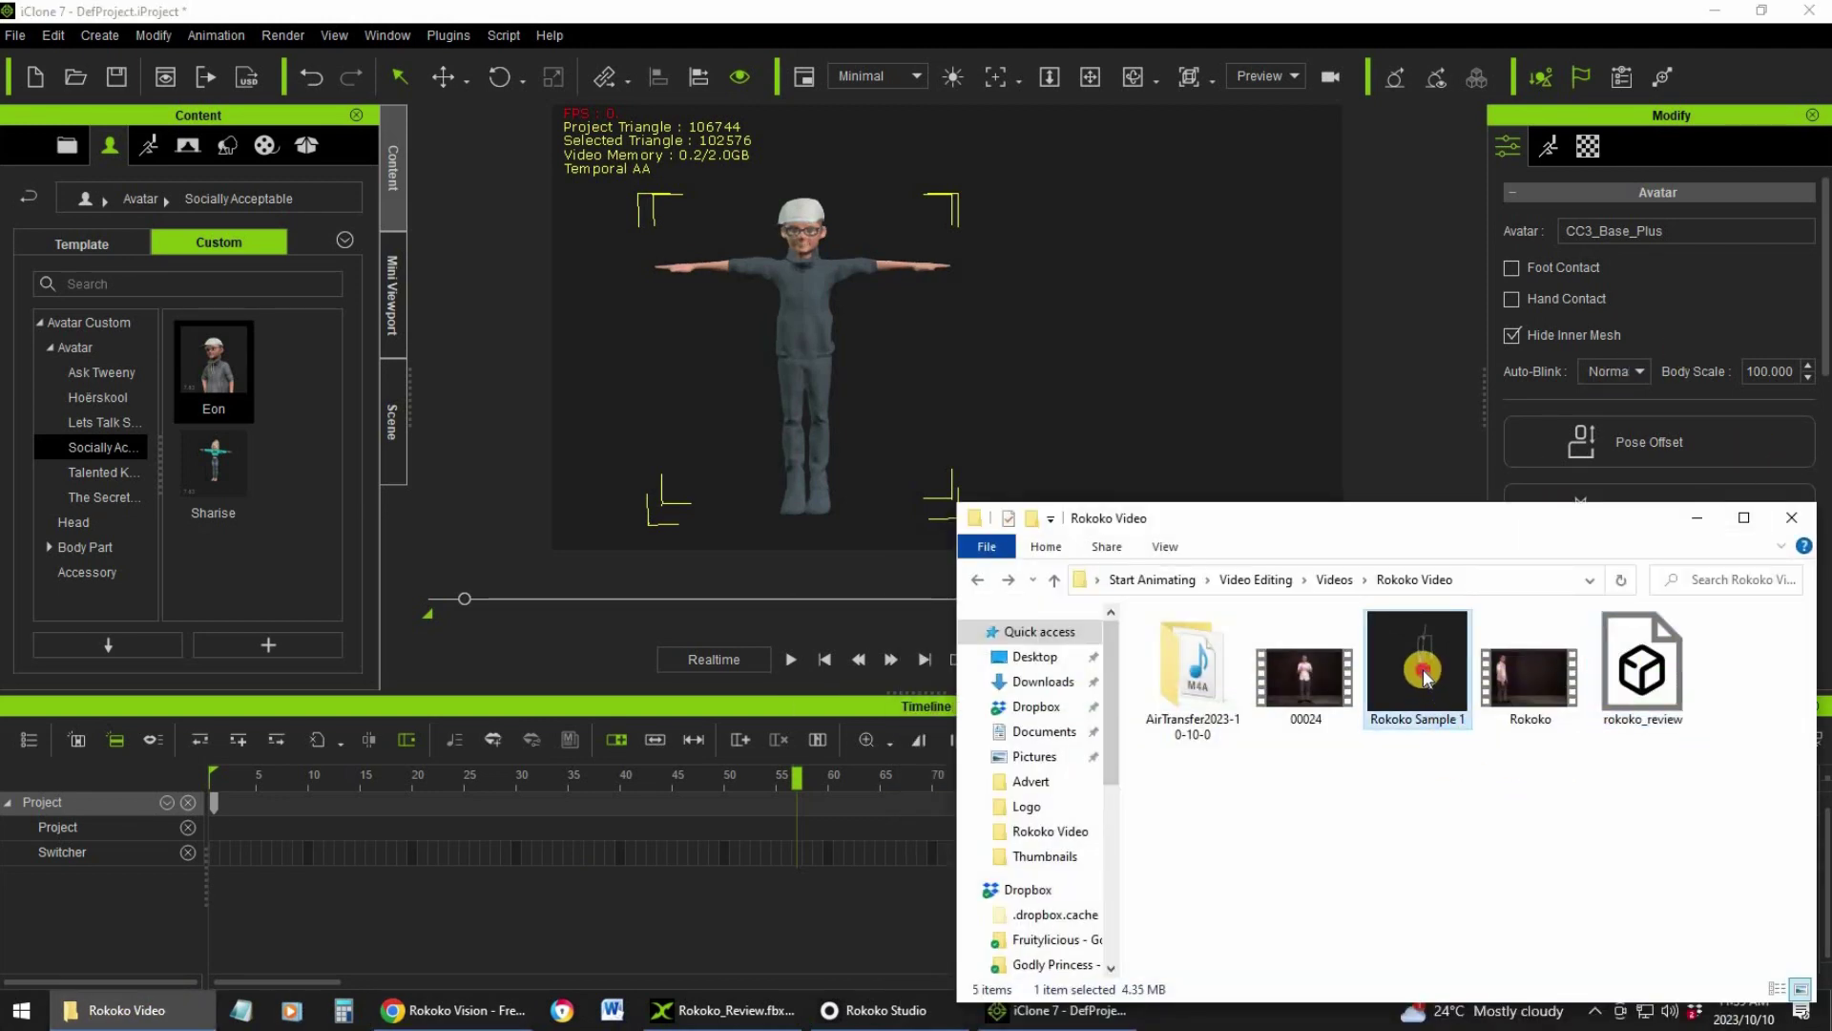
{"action": "left_click_drag", "start_coordinate": [1029, 495], "coordinate": [793, 329]}
{"action": "left_click_drag", "start_coordinate": [1217, 405], "coordinate": [1222, 411]}
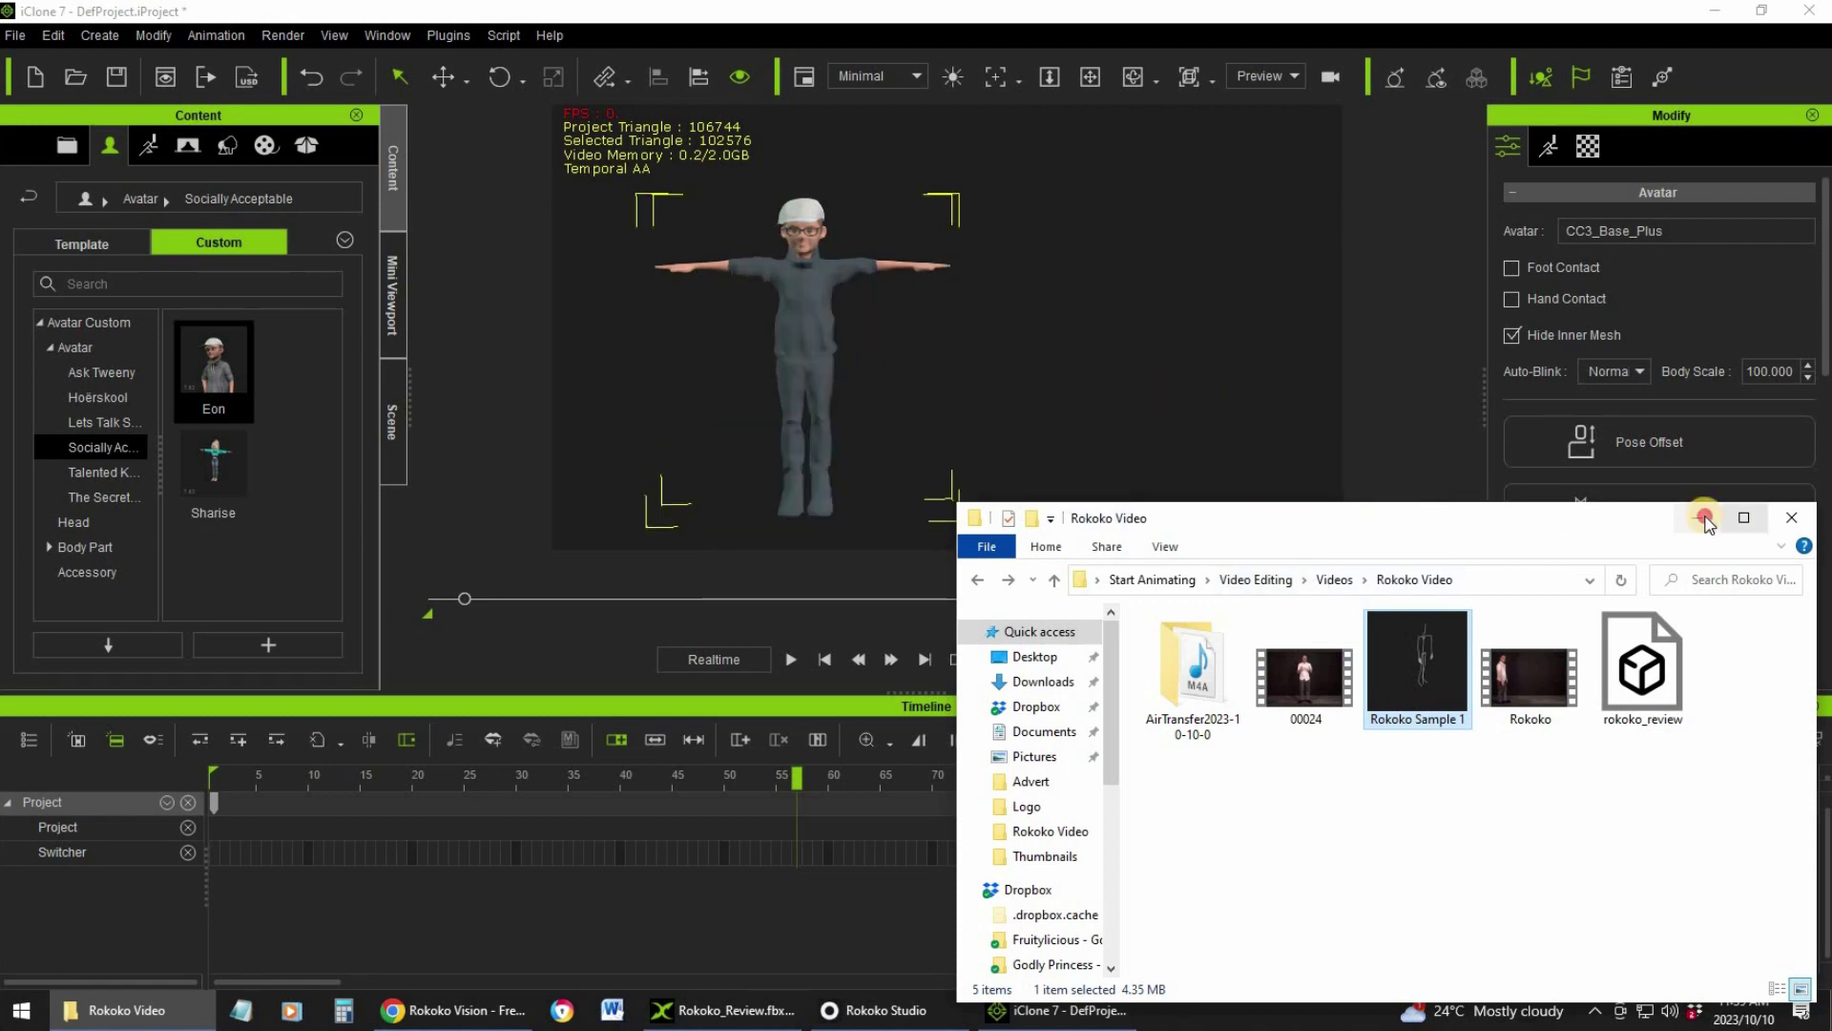
{"action": "left_click", "coordinate": [862, 684]}
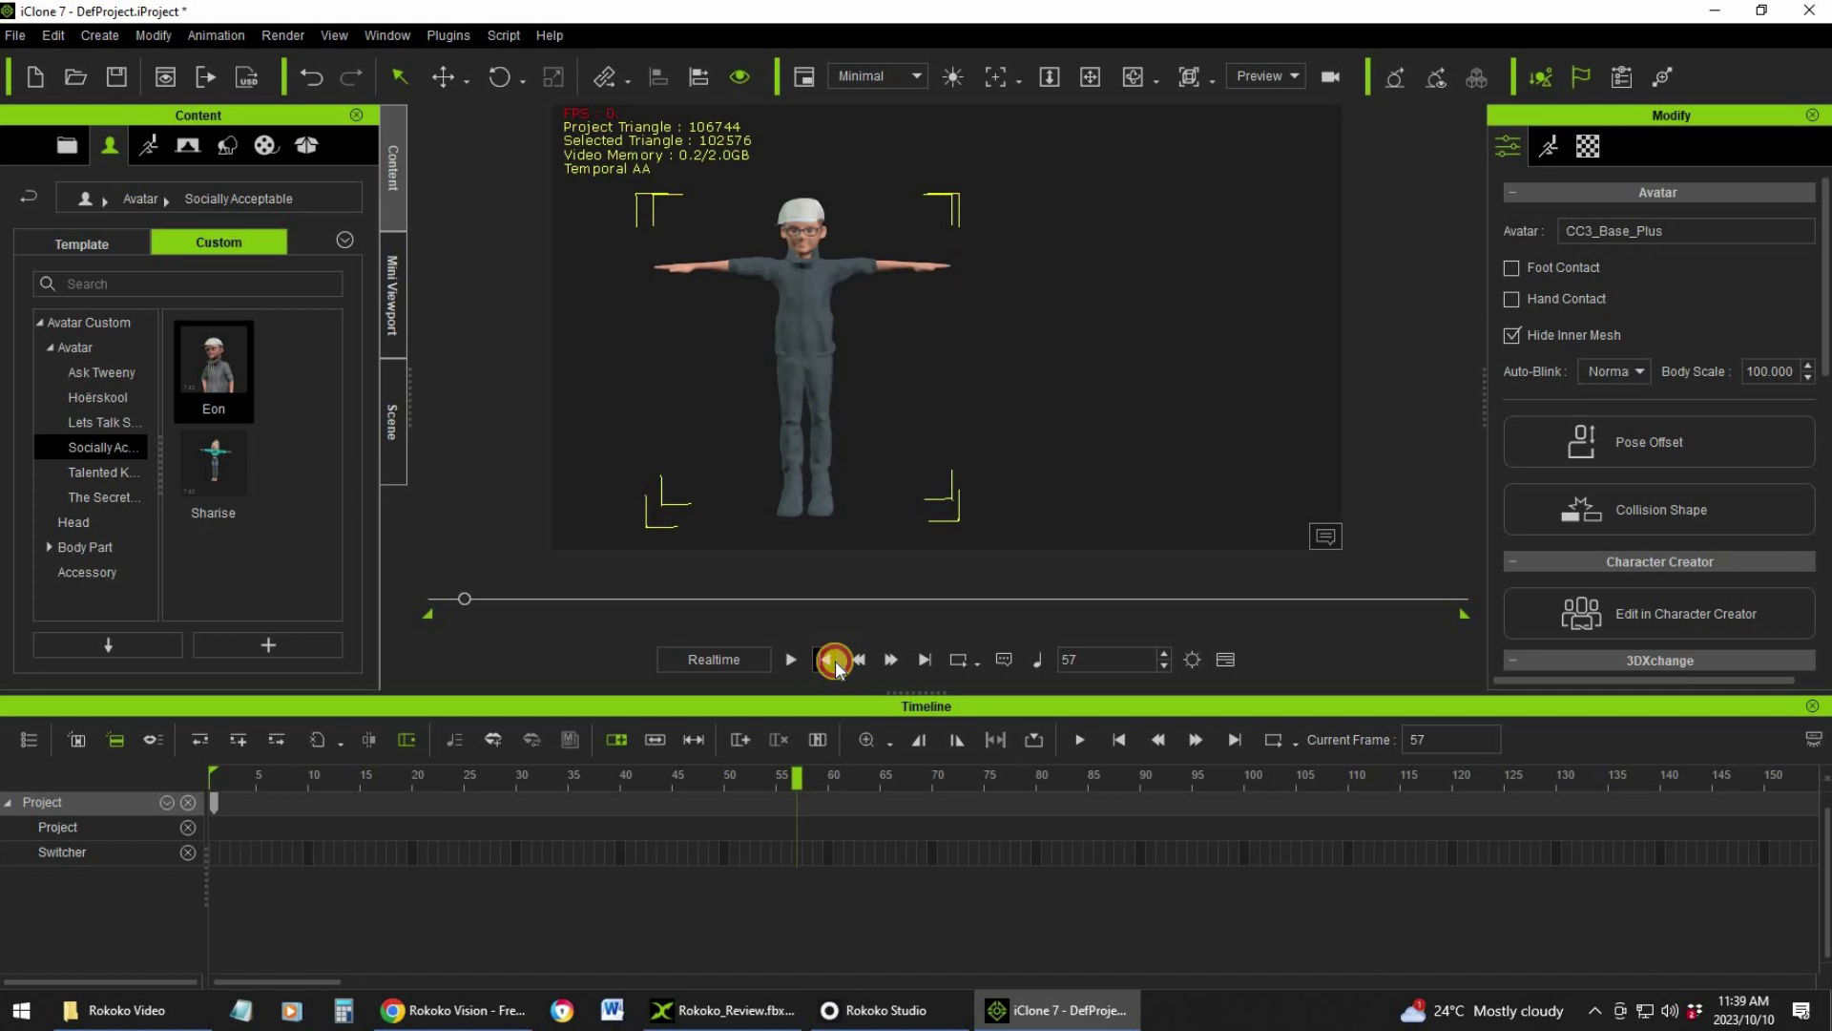
Step: Rewind to frame 1, play Eon's Rokoko motion, and stop near frame 878
{"action": "left_click", "coordinate": [787, 662]}
{"action": "left_click", "coordinate": [826, 661]}
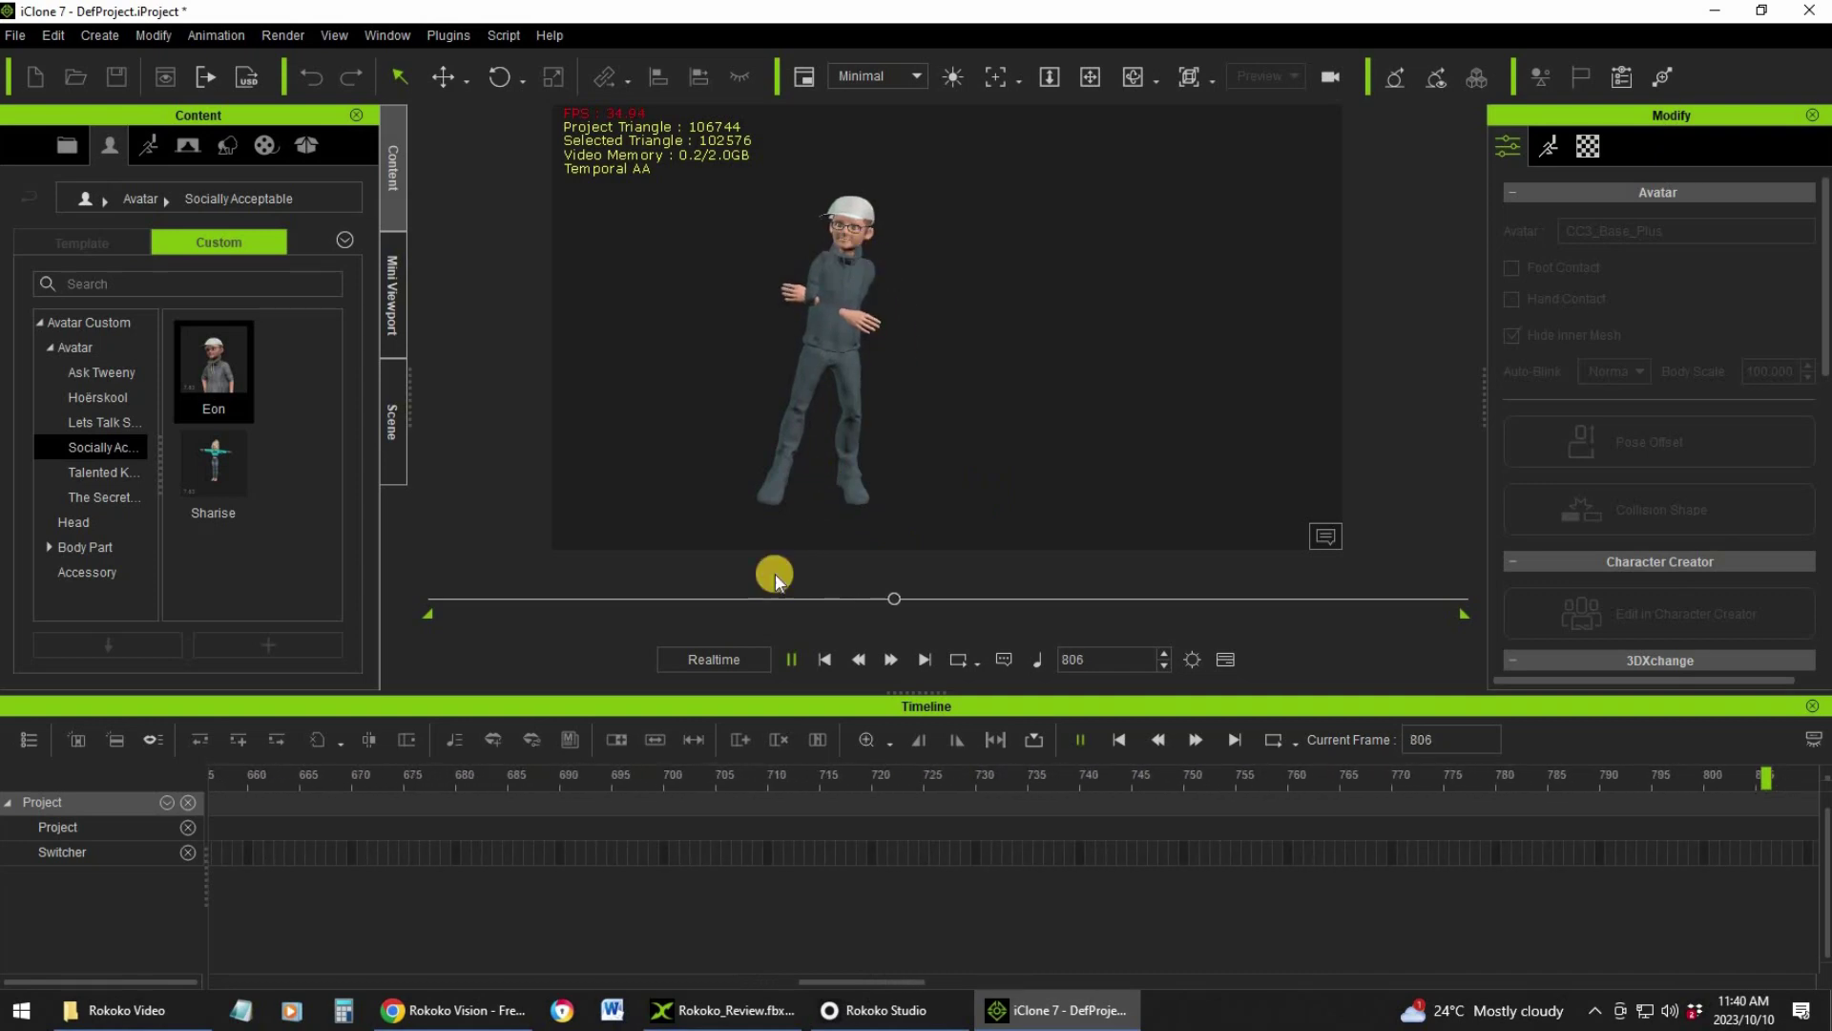
{"action": "left_click", "coordinate": [865, 316]}
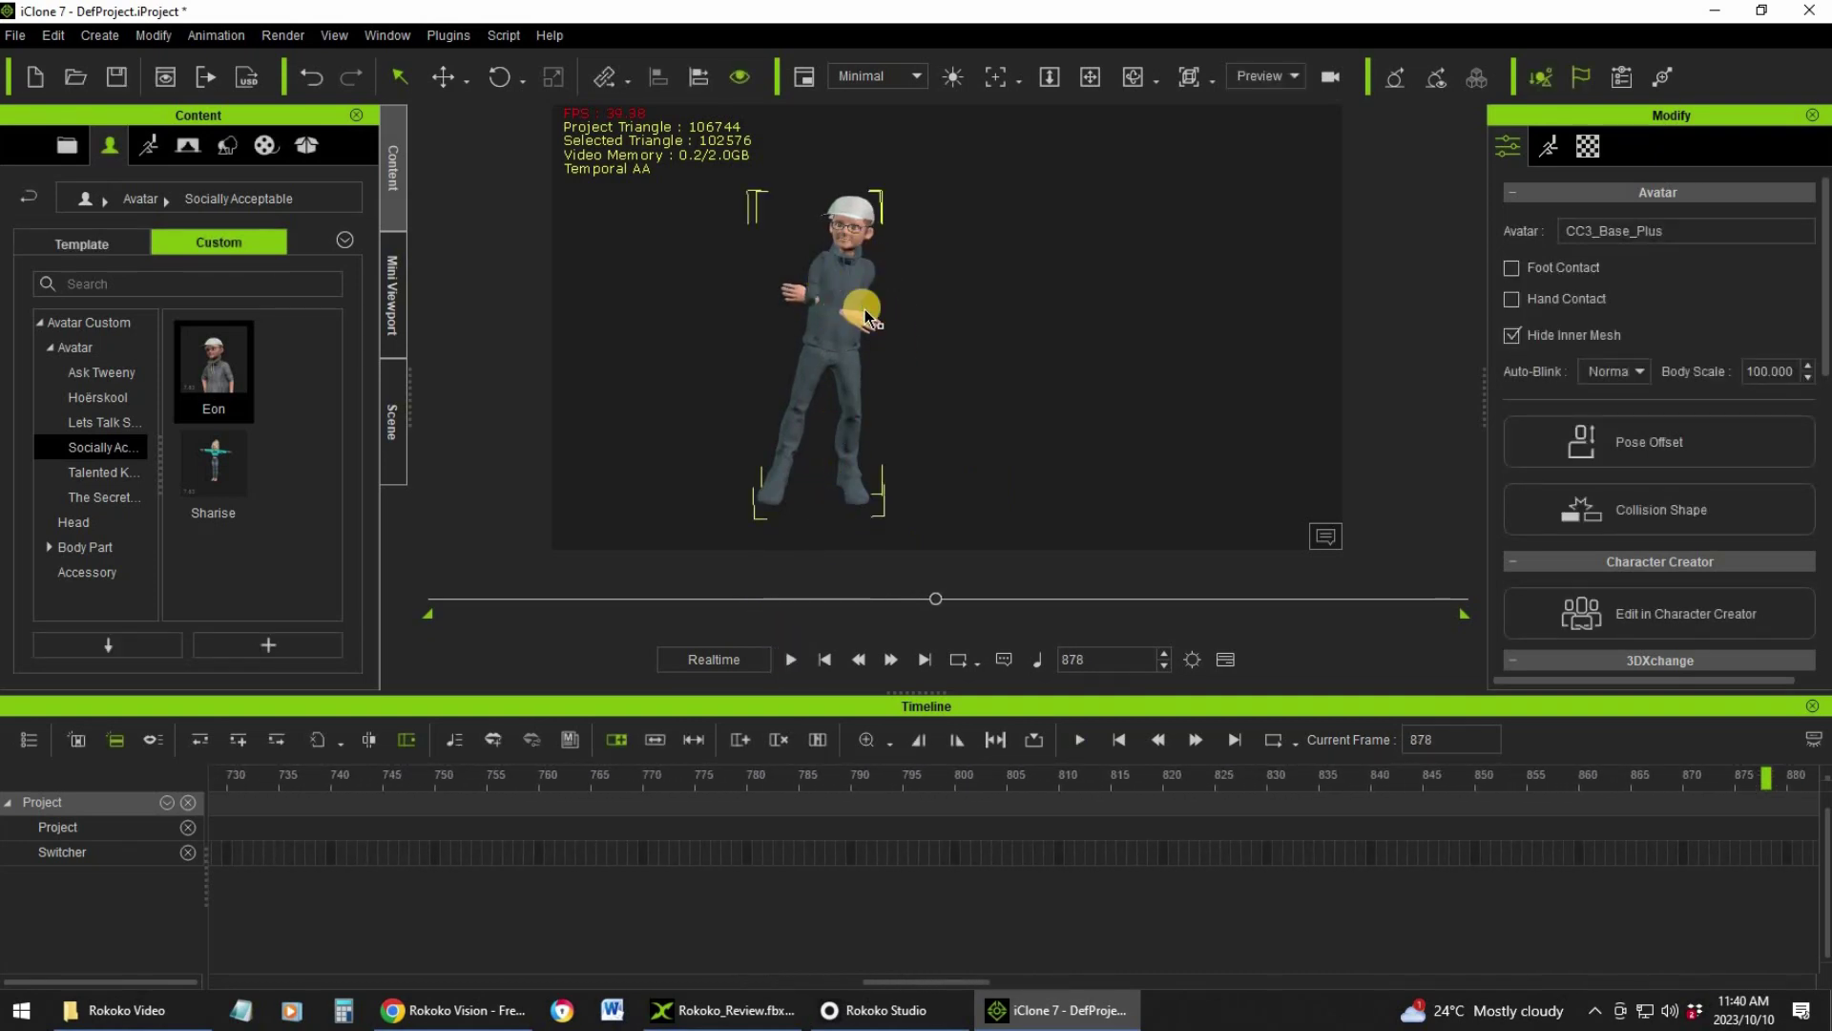